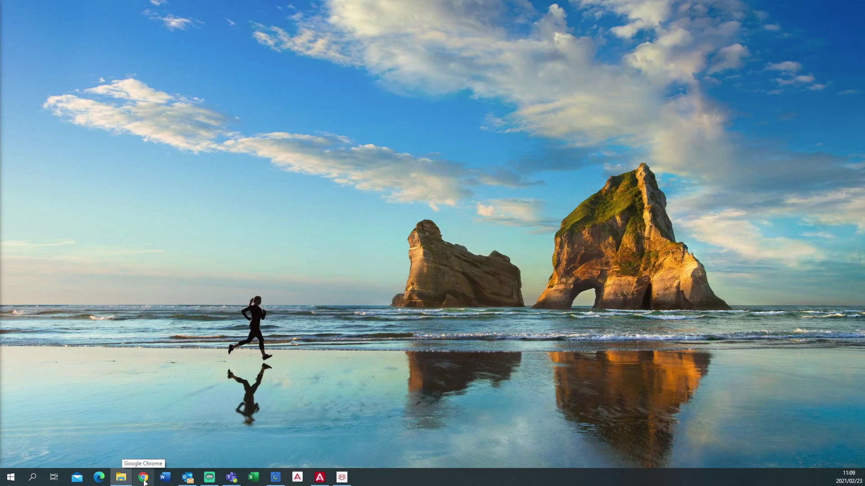
pyautogui.click(144, 481)
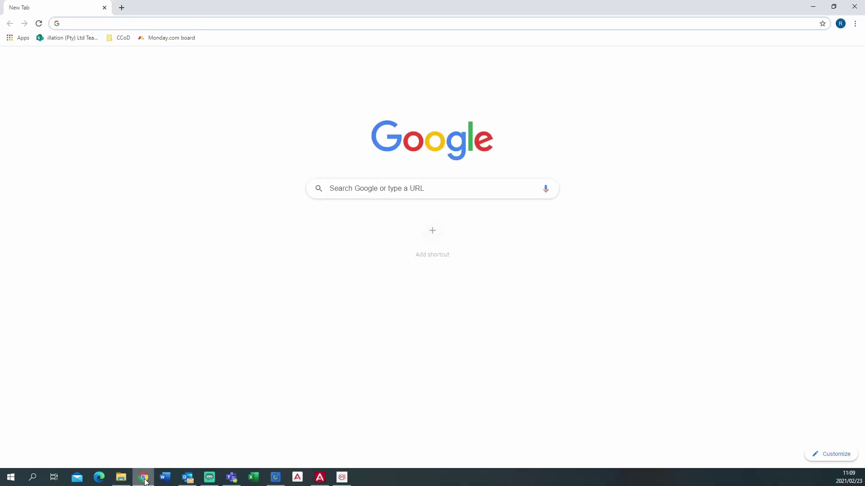
pyautogui.click(88, 24)
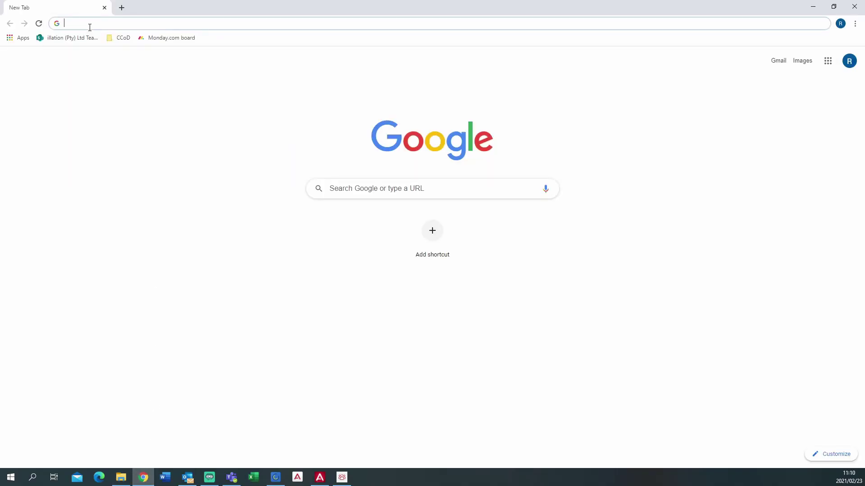
pyautogui.write('http')
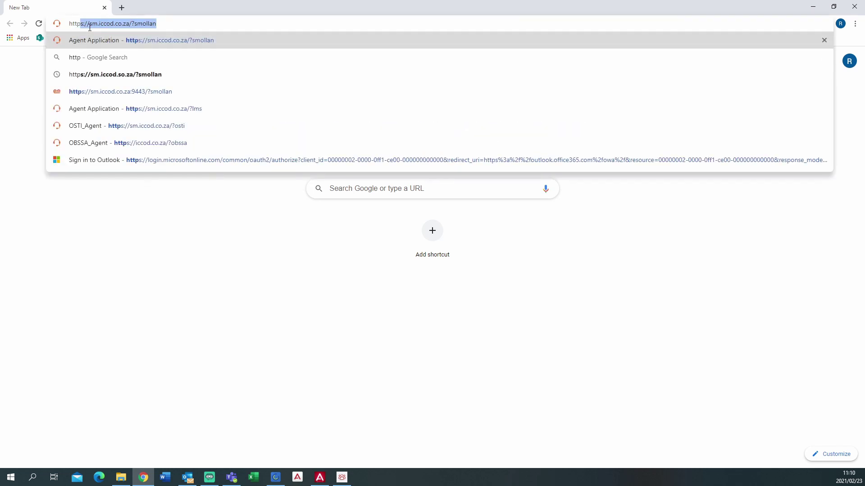
pyautogui.write('s://')
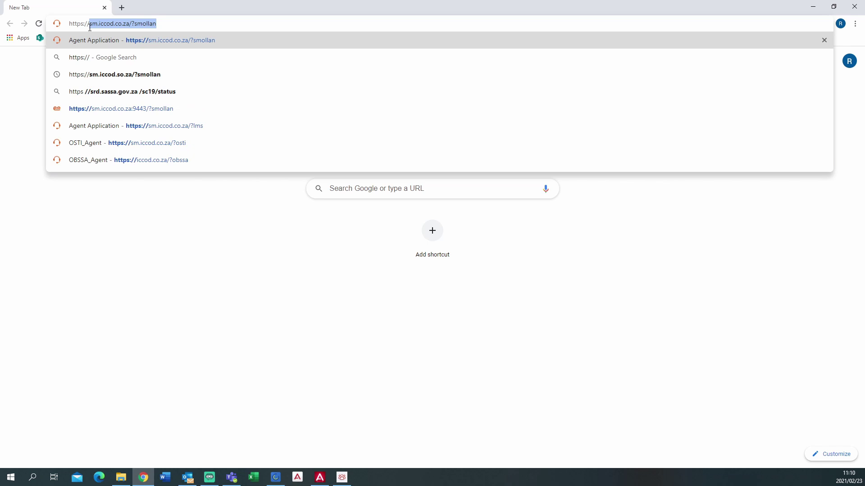
pyautogui.write('sm')
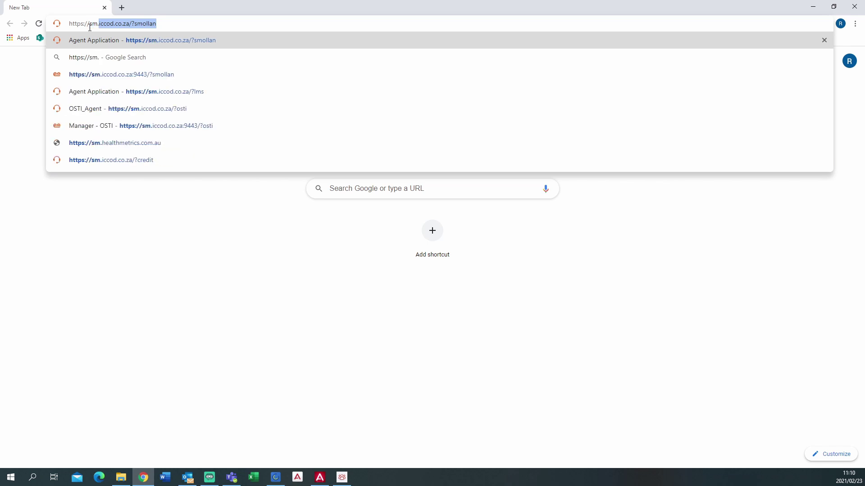
pyautogui.write('.iccod.co.za')
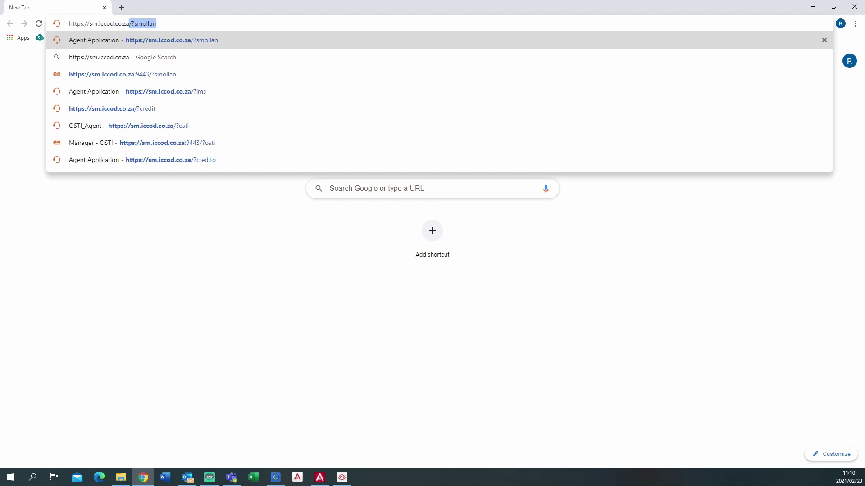
pyautogui.write('.?illation')
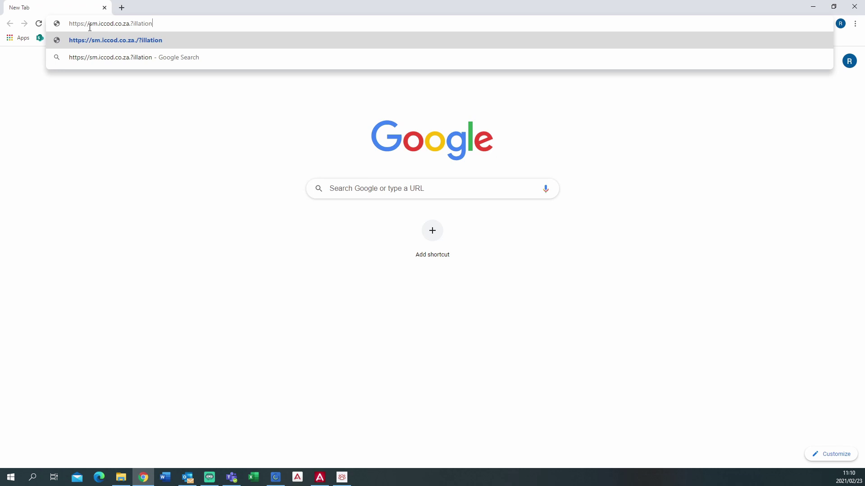
# Load the agent page, autofill the saved login, correct the password and log in.
pyautogui.press('Return')
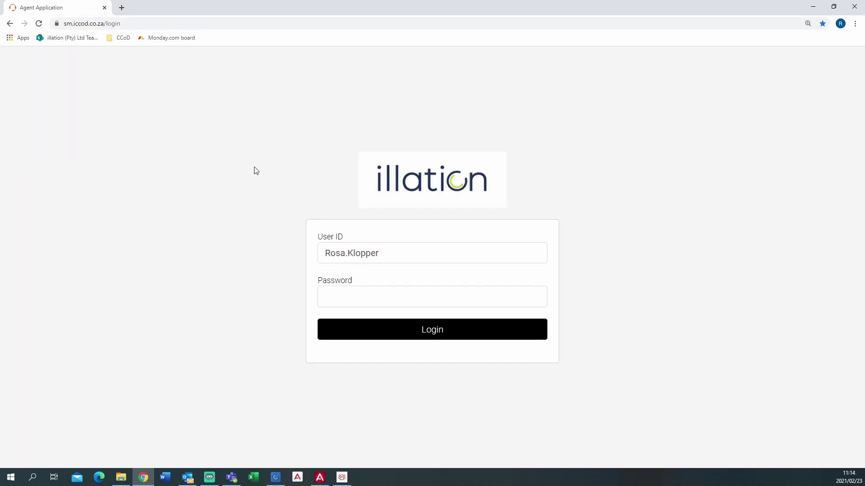
pyautogui.click(374, 247)
pyautogui.click(357, 283)
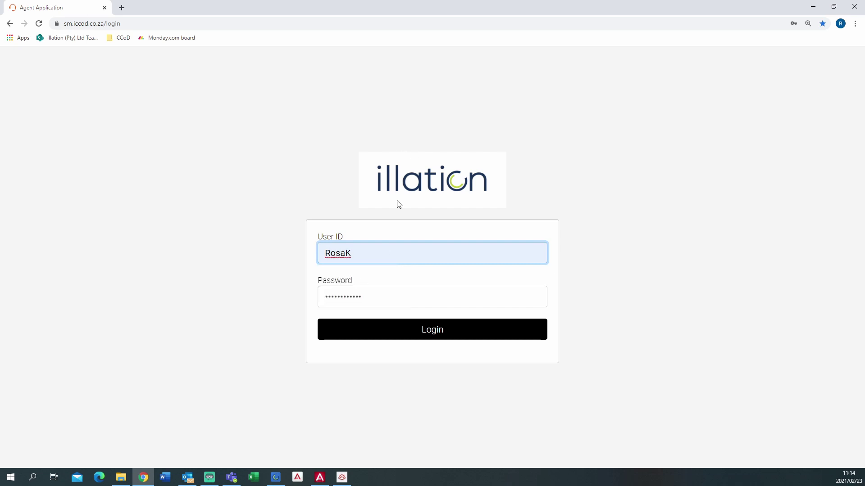
pyautogui.click(366, 298)
pyautogui.press('BackSpace')
pyautogui.press('BackSpace')
pyautogui.press('BackSpace')
pyautogui.press('BackSpace')
pyautogui.press('BackSpace')
pyautogui.press('BackSpace')
pyautogui.press('BackSpace')
pyautogui.press('BackSpace')
pyautogui.press('BackSpace')
pyautogui.press('BackSpace')
pyautogui.press('BackSpace')
pyautogui.write('****')
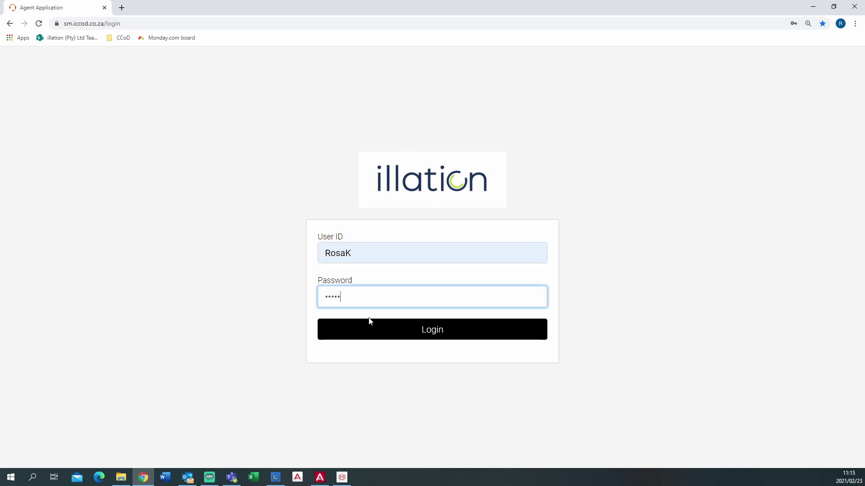
pyautogui.click(428, 338)
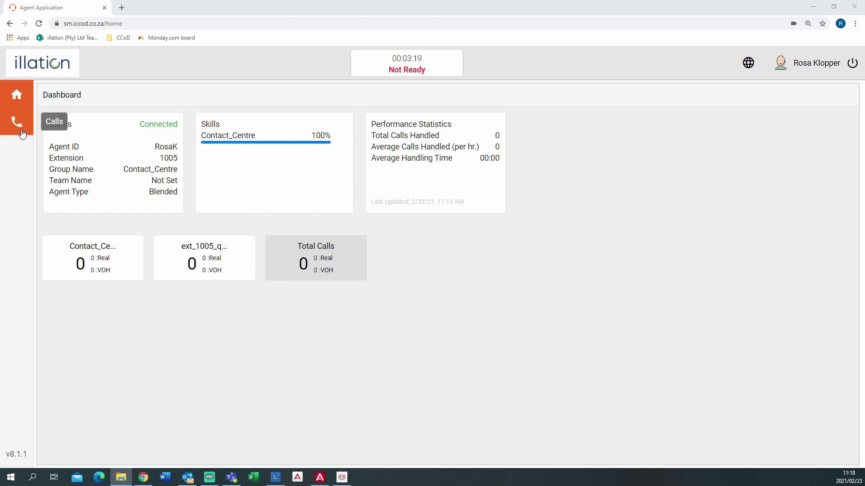
# Visit the Calls page, return to the Dashboard, and open the agent status list.
pyautogui.click(23, 134)
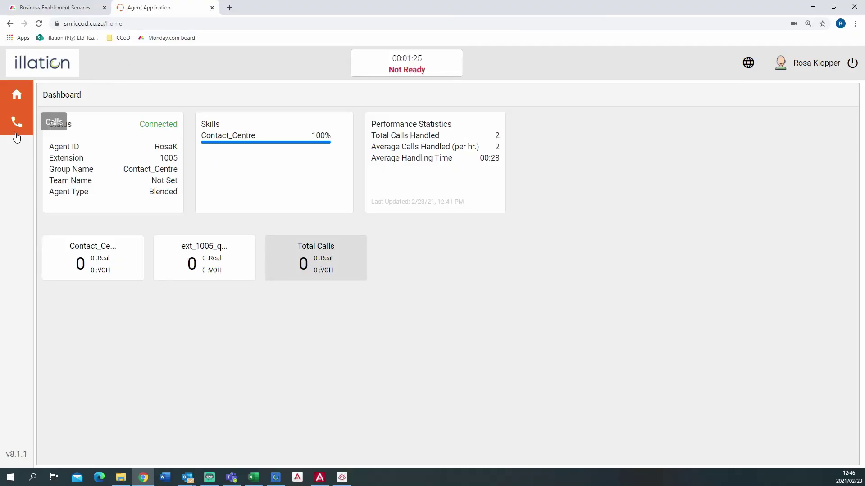
pyautogui.click(18, 129)
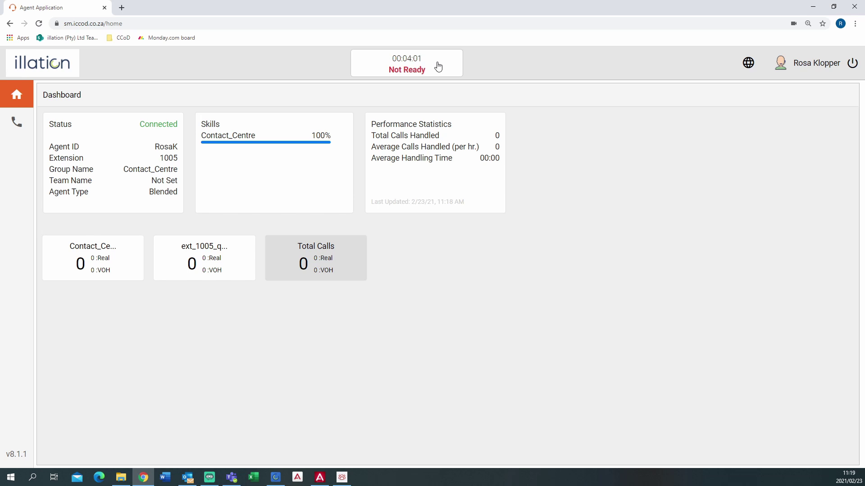
pyautogui.click(437, 66)
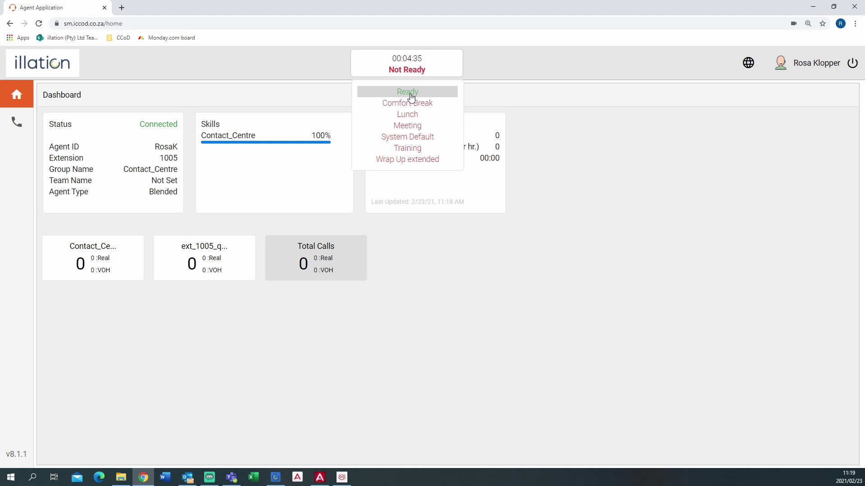
# Switch the agent status to Ready, then Lunch, then back to Ready from the Calls page.
pyautogui.click(411, 97)
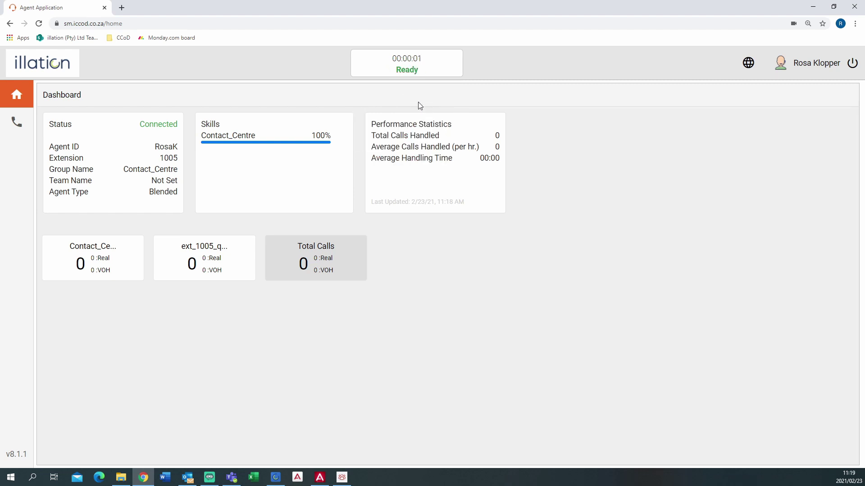
pyautogui.click(441, 66)
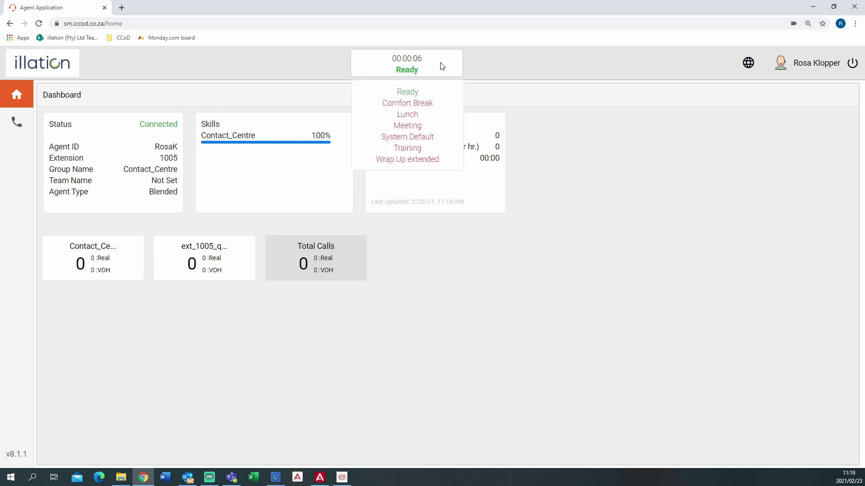
pyautogui.click(434, 117)
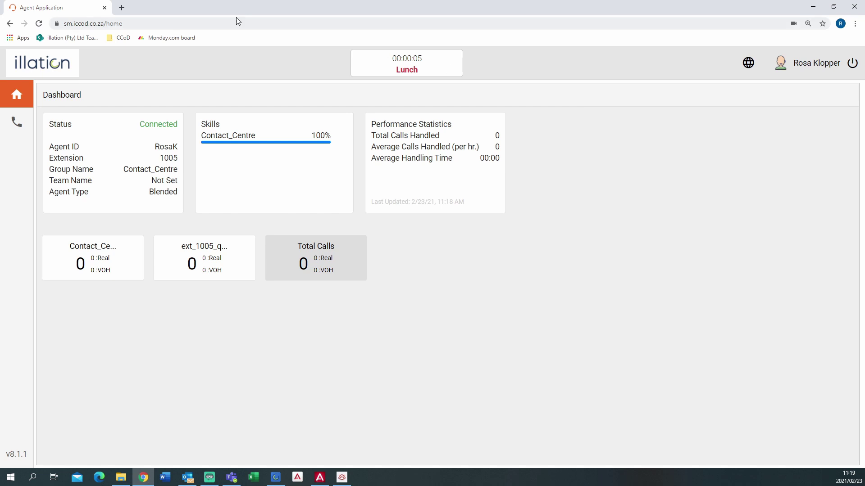
pyautogui.click(15, 126)
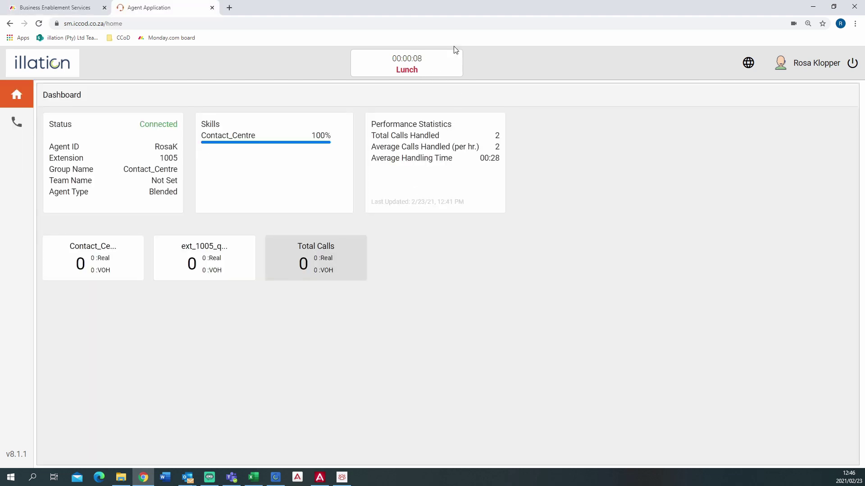
pyautogui.click(441, 68)
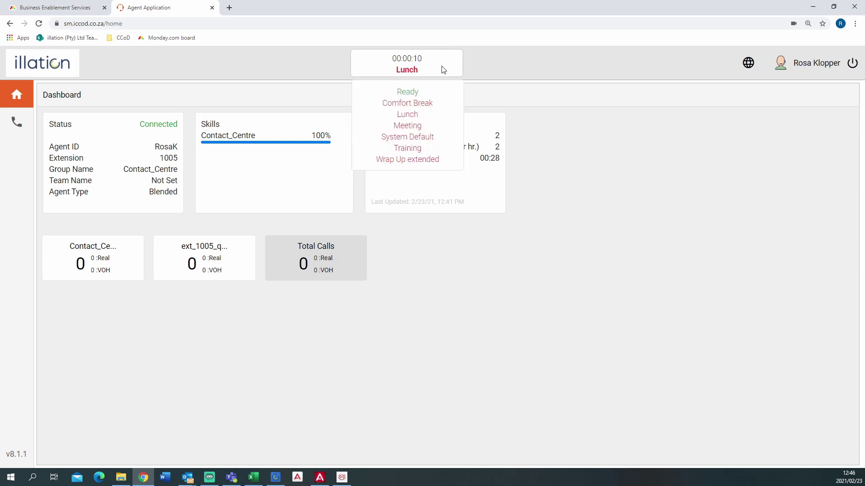
pyautogui.click(419, 94)
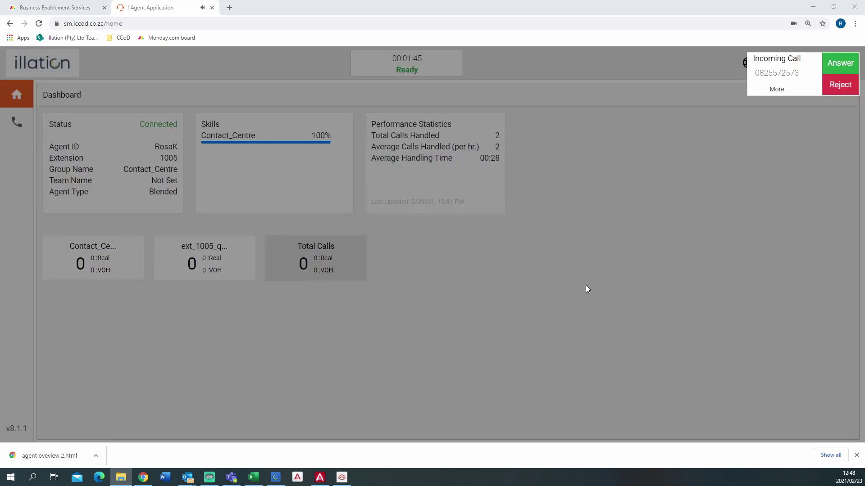
# Answer the incoming call from the Incoming Call popup.
pyautogui.click(841, 66)
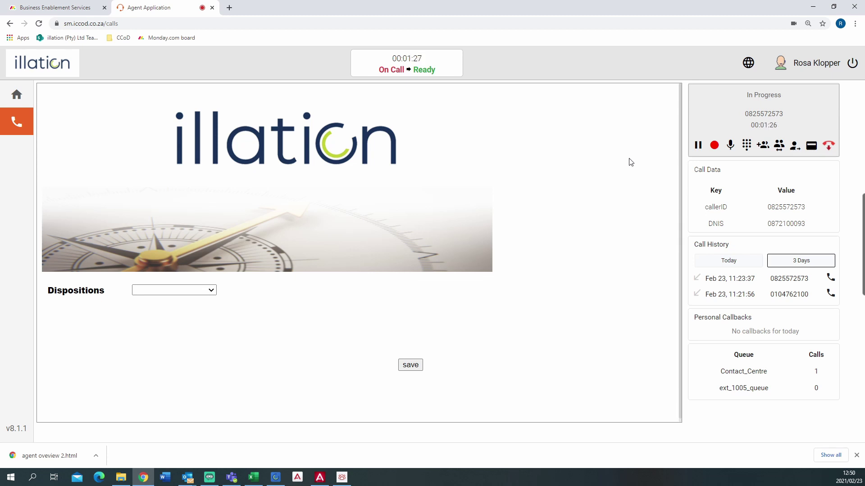
# Put the caller on hold and resume, then mute and unmute the microphone.
pyautogui.click(698, 147)
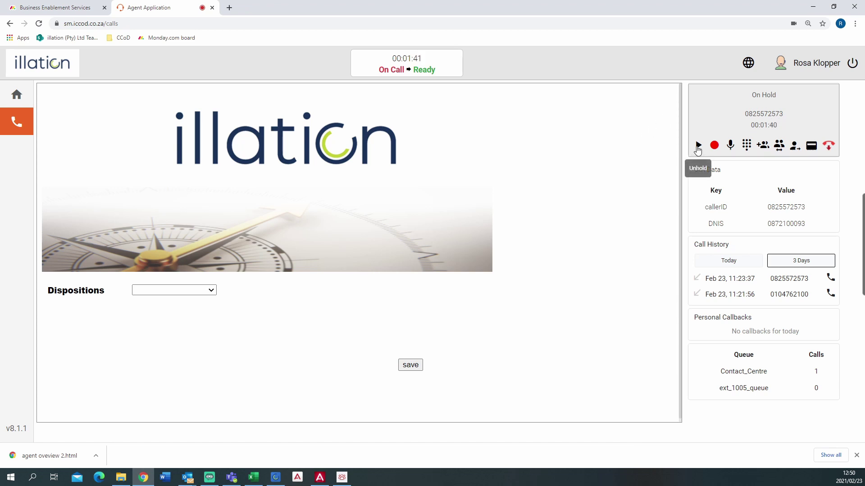
pyautogui.click(697, 146)
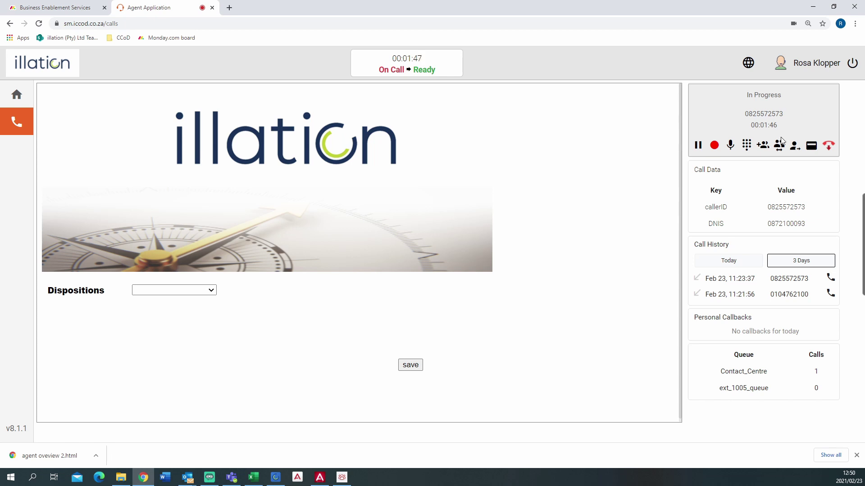
pyautogui.click(730, 147)
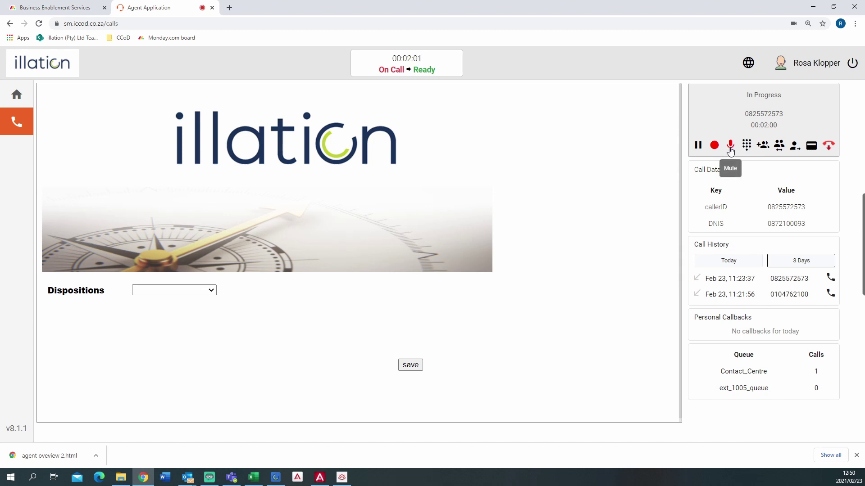
pyautogui.click(731, 151)
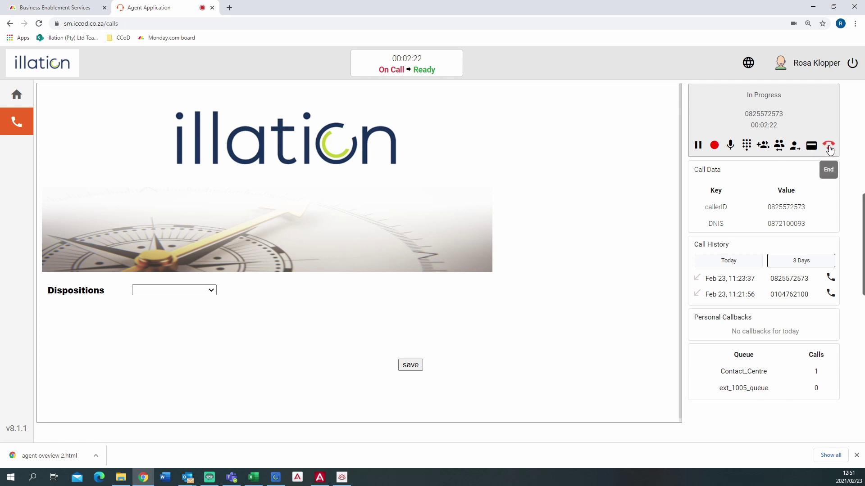
# End the call, save its wrap-up data, and select the Enter Phone Number box.
pyautogui.click(829, 146)
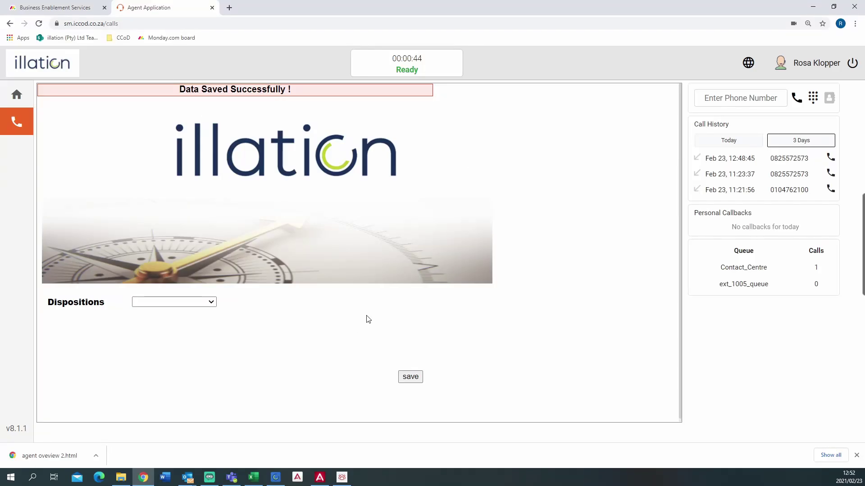
pyautogui.click(708, 98)
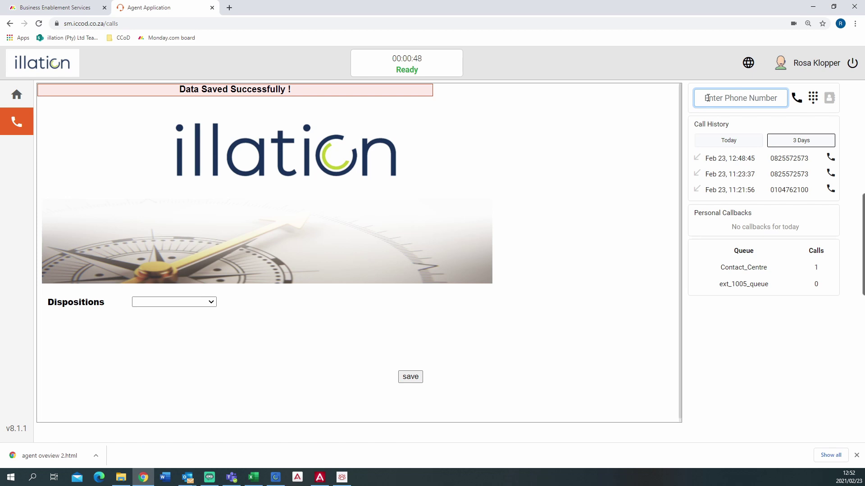
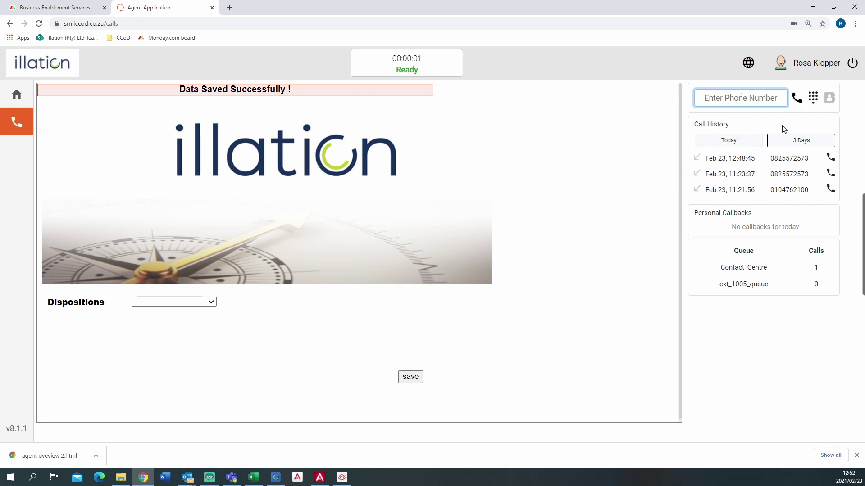
# Type the customer's phone number, then clear it and bring up the number keypad.
pyautogui.click(814, 101)
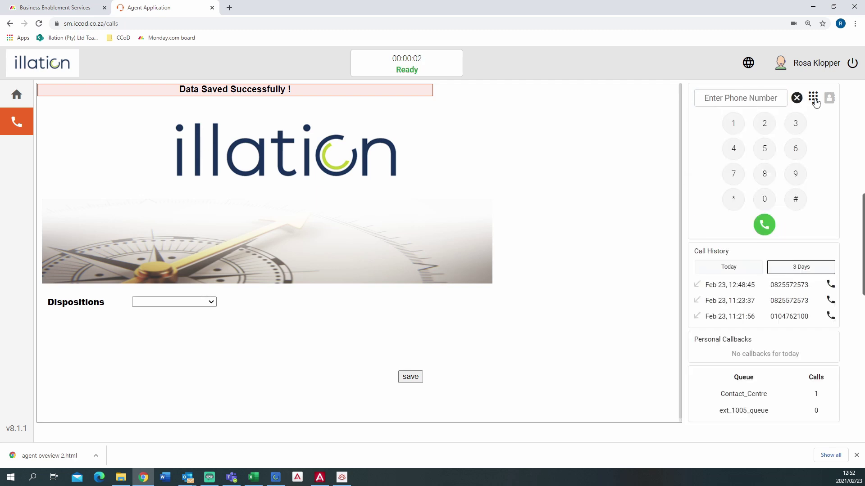
# Enter the customer's ten-digit phone number digit by digit on the keypad.
pyautogui.click(765, 199)
pyautogui.click(767, 179)
pyautogui.click(766, 130)
pyautogui.click(767, 160)
pyautogui.click(767, 160)
pyautogui.click(735, 181)
pyautogui.click(765, 128)
pyautogui.click(765, 153)
pyautogui.click(735, 177)
pyautogui.click(795, 124)
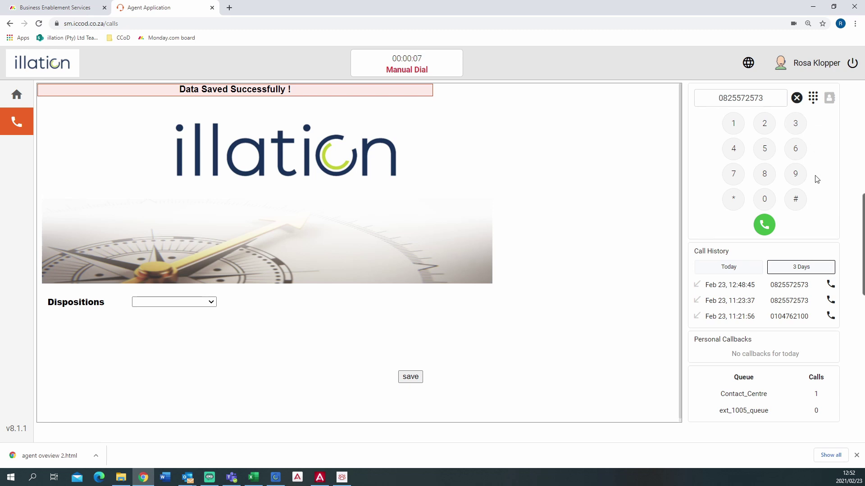
# Call the entered customer number, then end the answered call.
pyautogui.click(763, 226)
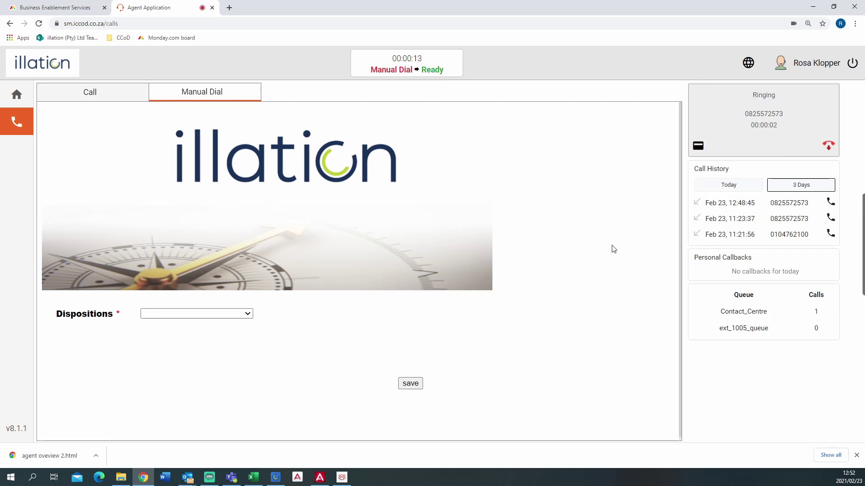
pyautogui.click(830, 149)
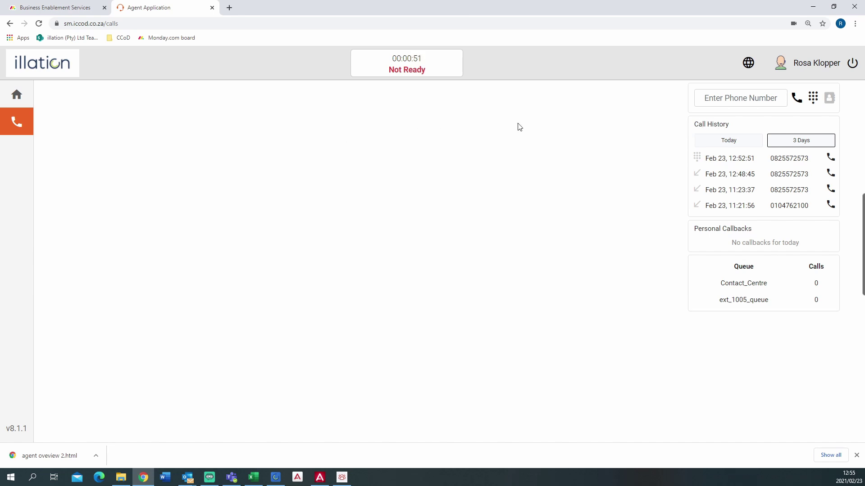
pyautogui.moveTo(697, 208)
pyautogui.moveTo(698, 159)
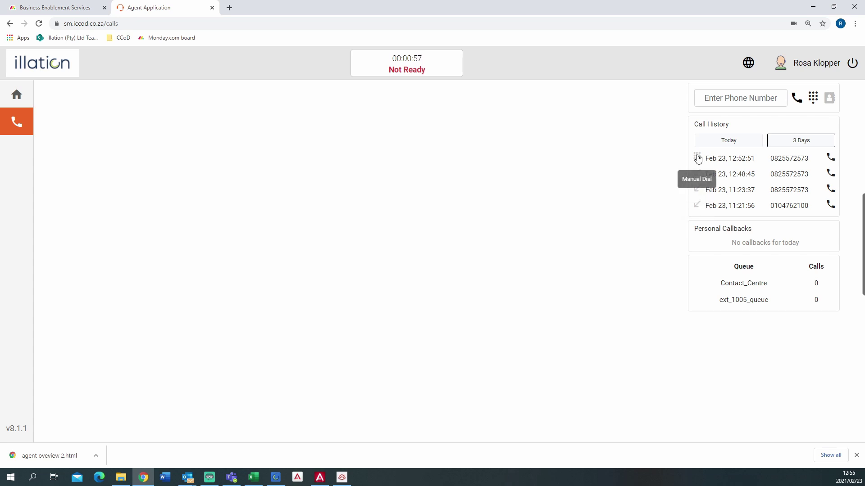
# Load the number from the latest Call History entry and redial the customer.
pyautogui.click(833, 163)
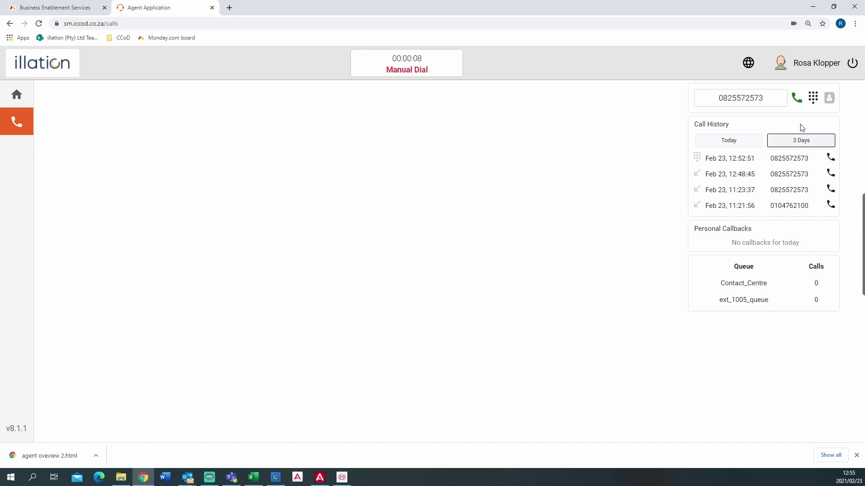
pyautogui.click(796, 98)
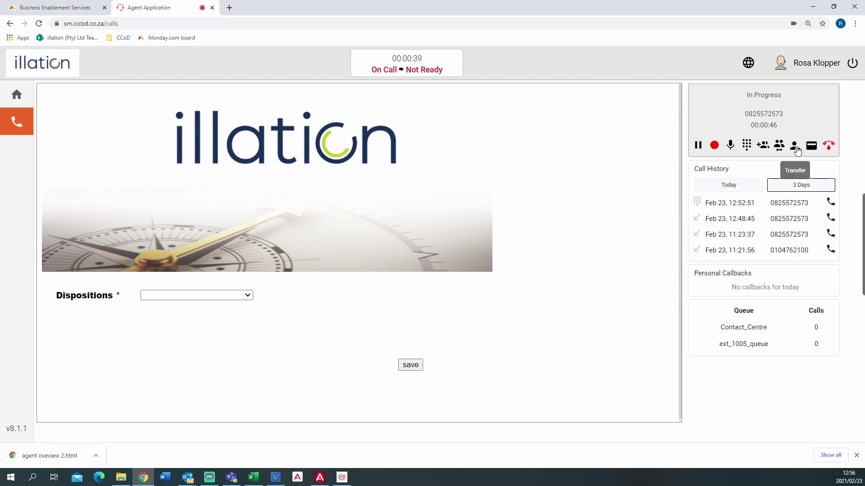
# Send the held customer call to the ContactCenter_Inbound destination from the IVR transfer list.
pyautogui.click(796, 147)
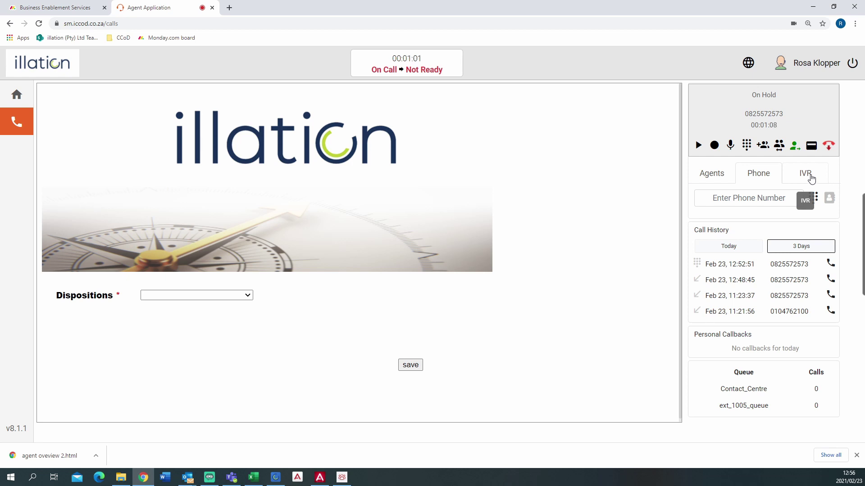
pyautogui.click(811, 178)
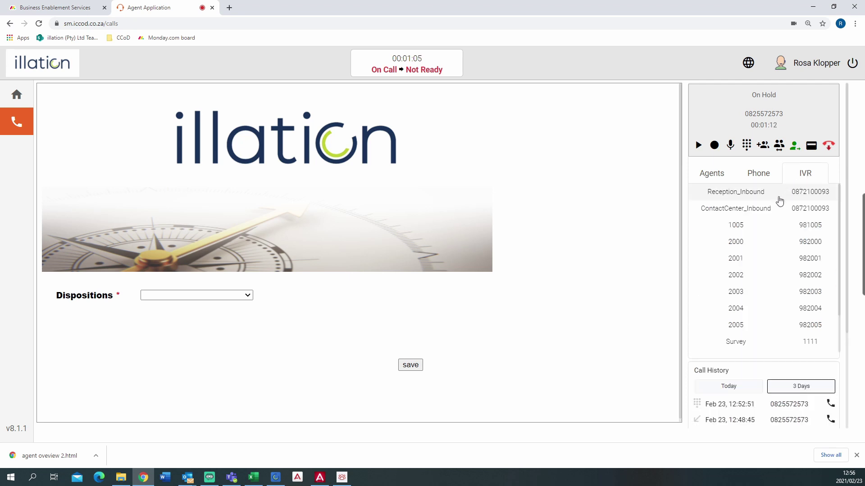
pyautogui.click(730, 195)
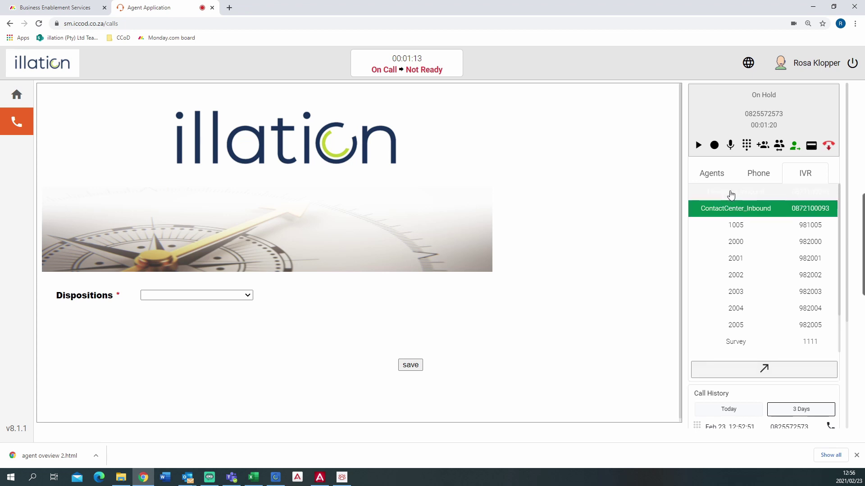
pyautogui.click(773, 214)
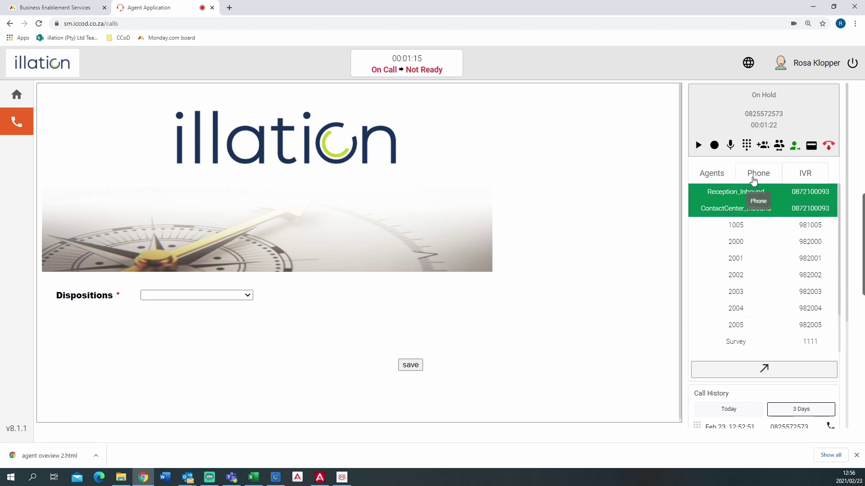
pyautogui.click(764, 371)
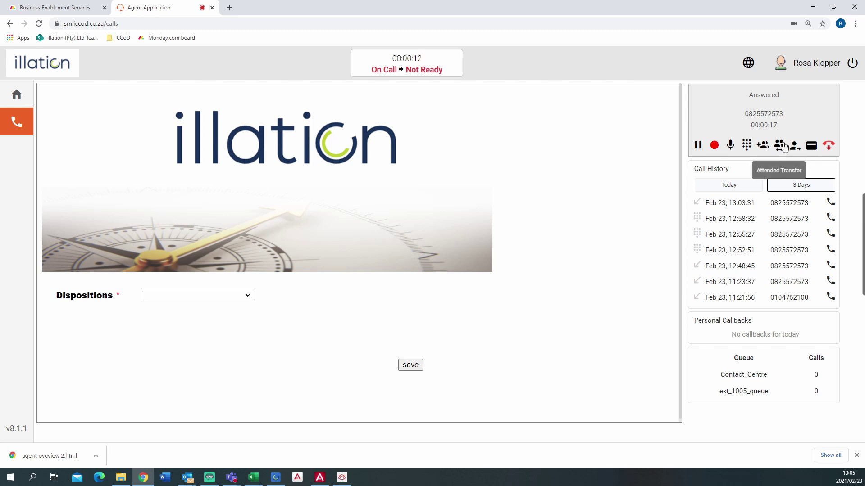
# Hold the customer, call the available agent from the Agents list, and hand the call over.
pyautogui.click(779, 145)
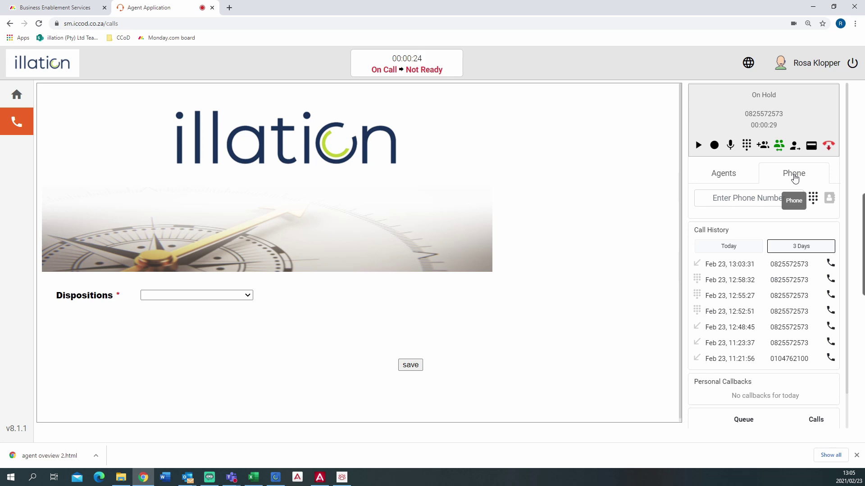
pyautogui.click(726, 178)
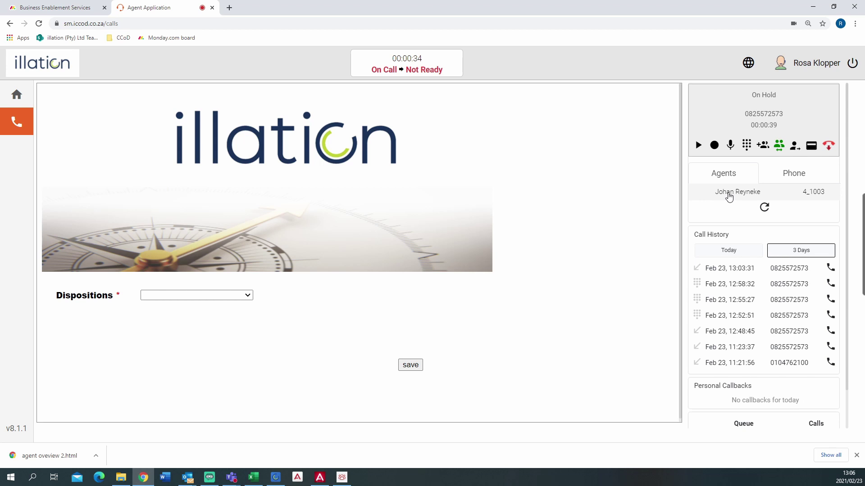
pyautogui.click(731, 197)
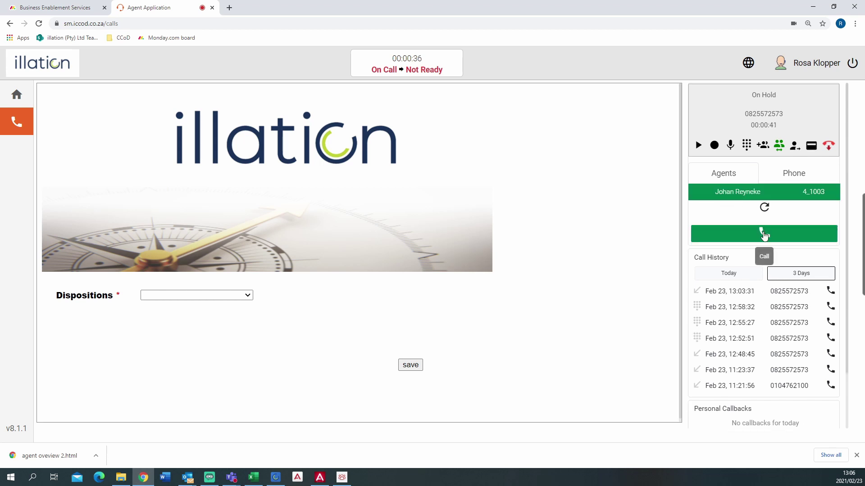
pyautogui.click(763, 235)
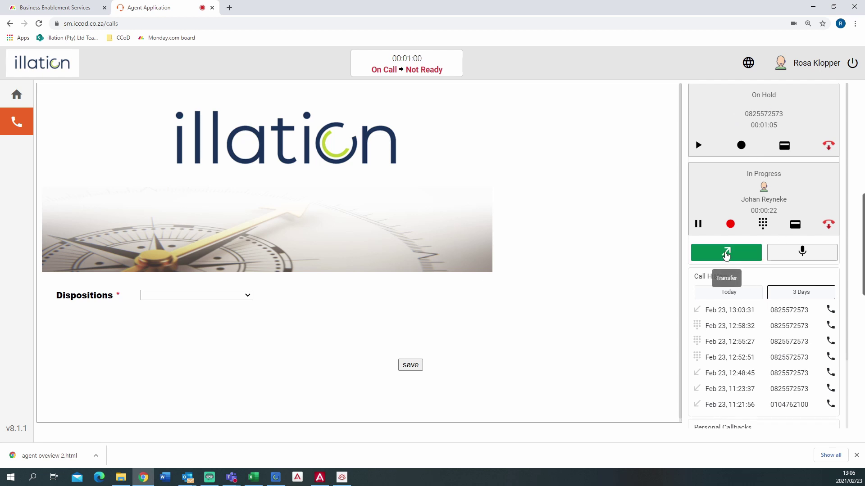
pyautogui.click(726, 253)
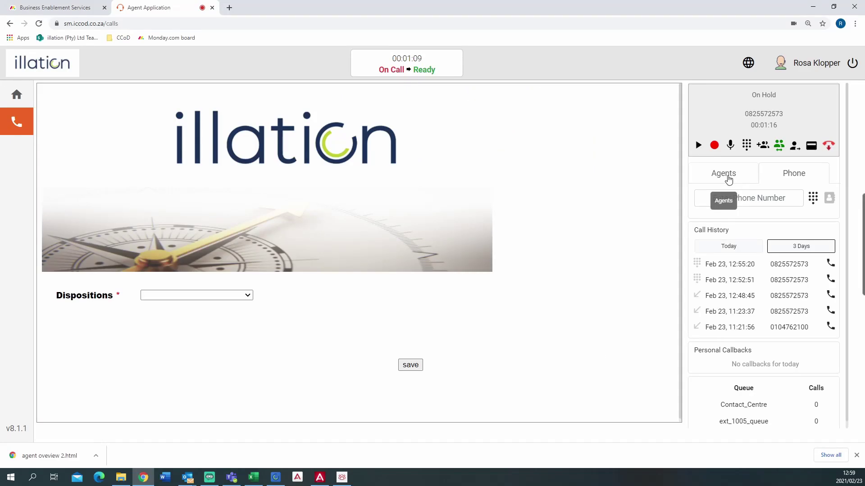
# Check the Agents list, find 'No Agent Available !', and resume the customer's call.
pyautogui.click(728, 179)
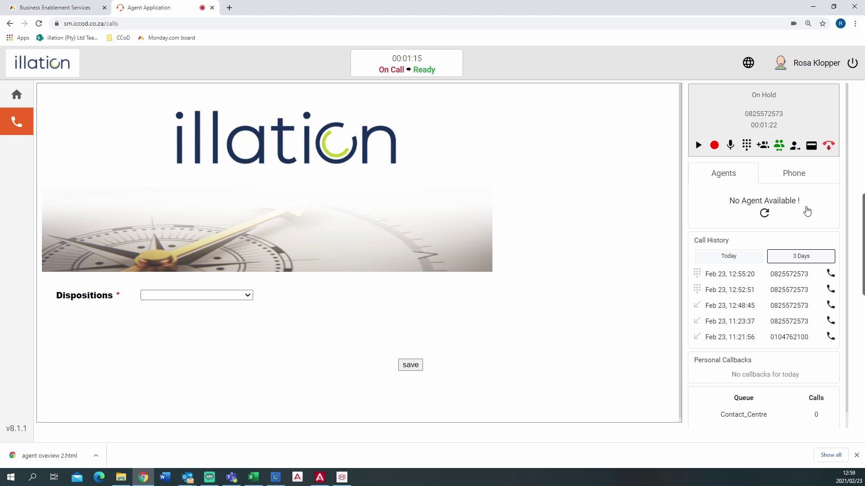
pyautogui.click(698, 145)
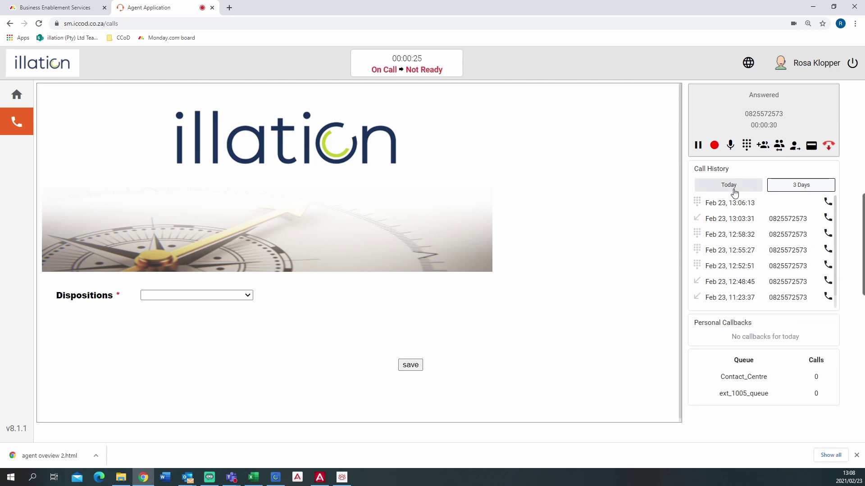
# Hold the customer, call the available agent to consult, end that call, and unhold the customer.
pyautogui.click(779, 147)
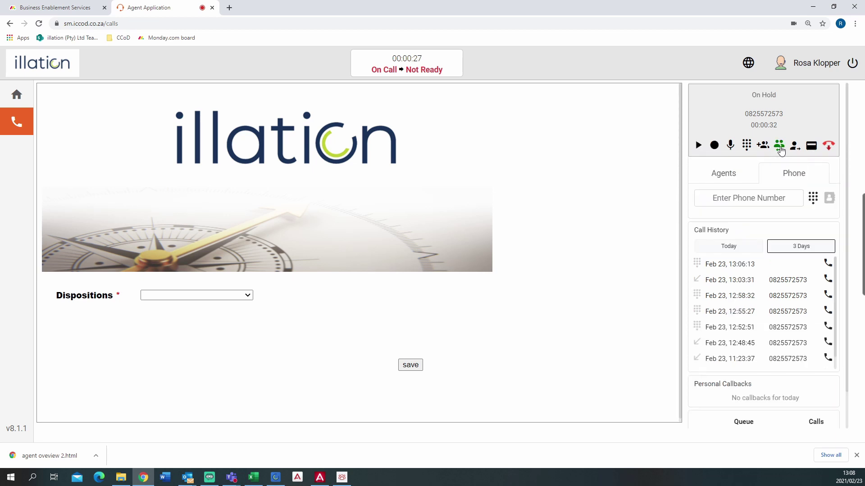
pyautogui.click(731, 178)
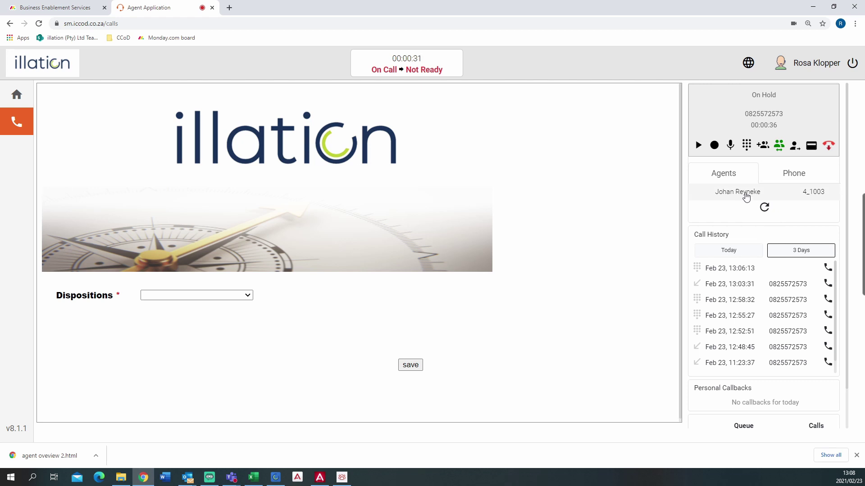
pyautogui.click(746, 196)
pyautogui.click(763, 238)
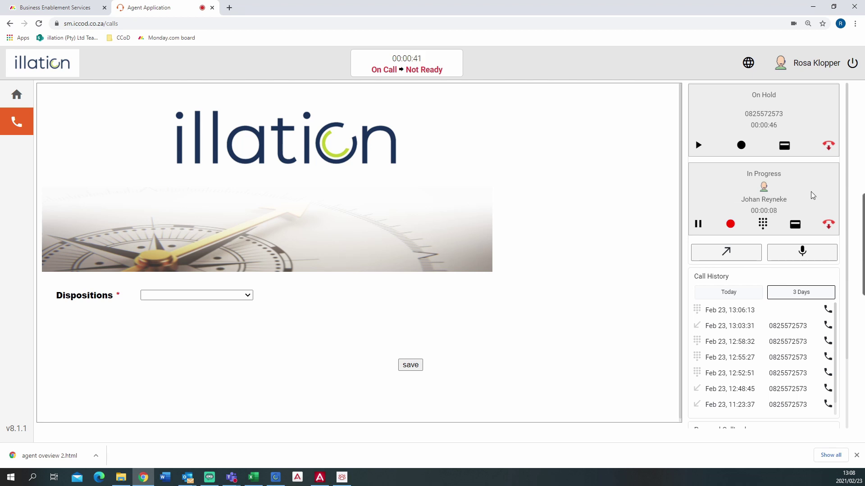
pyautogui.click(830, 225)
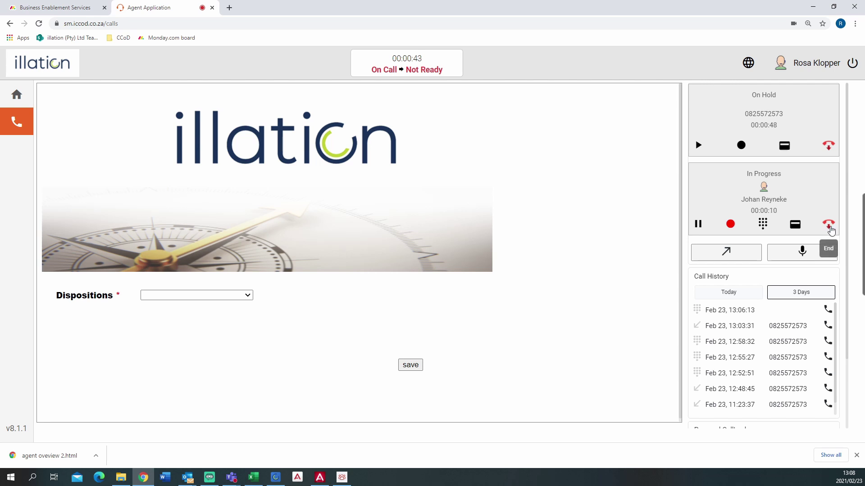
pyautogui.click(698, 146)
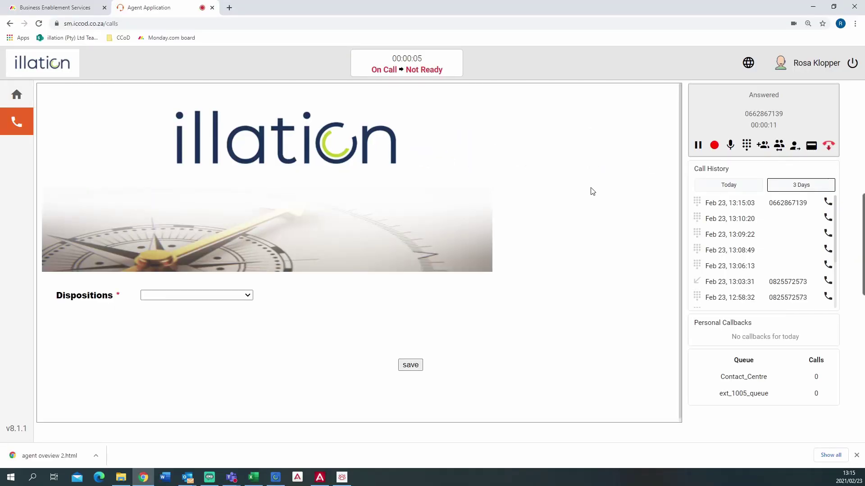
# Dial the second party's phone number as a three-way call and merge both lines.
pyautogui.click(764, 149)
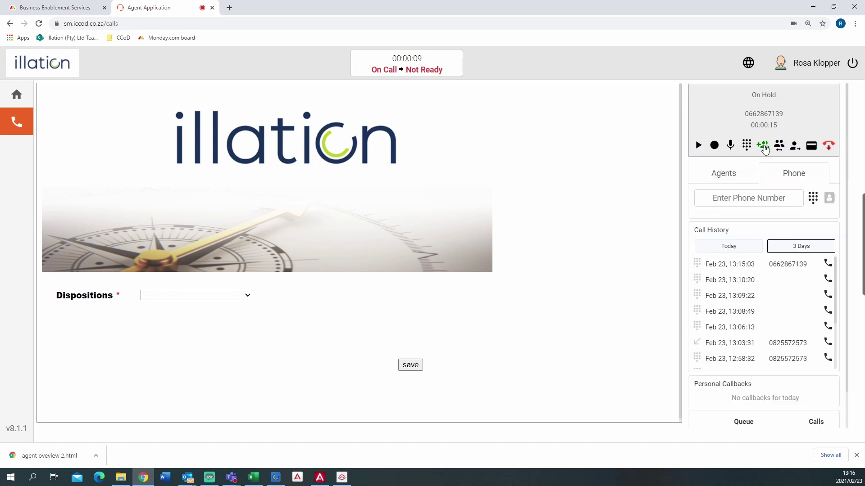
pyautogui.click(755, 198)
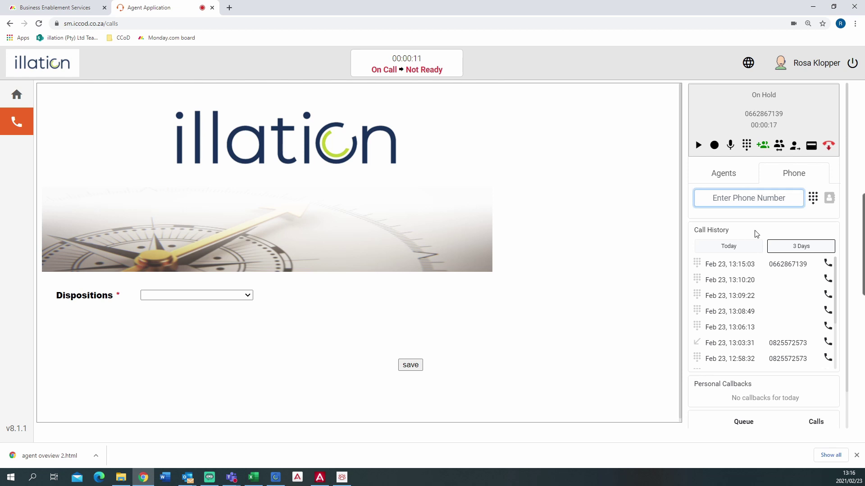
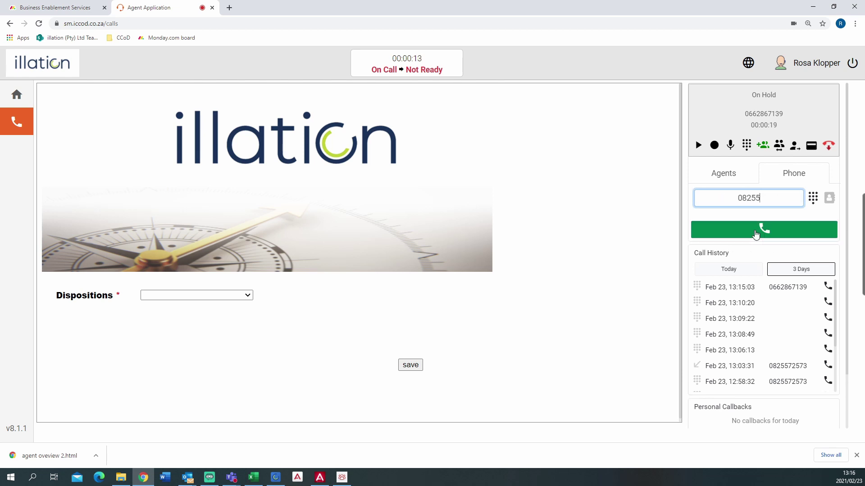
pyautogui.click(754, 237)
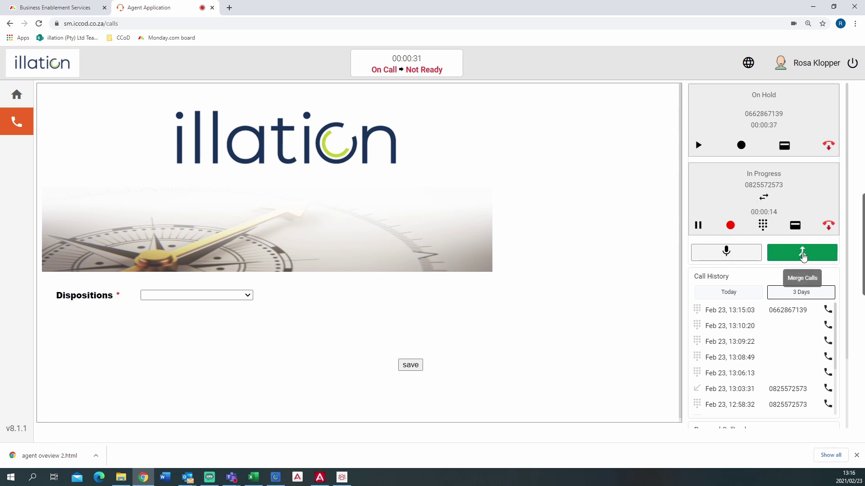
pyautogui.click(802, 255)
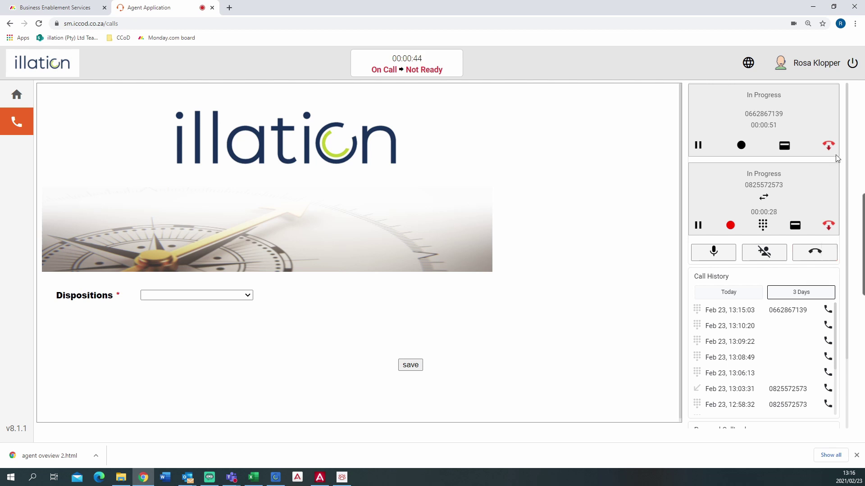
# Drop the second party, hold the remaining caller, then hang up to reach Wrap Up.
pyautogui.click(828, 225)
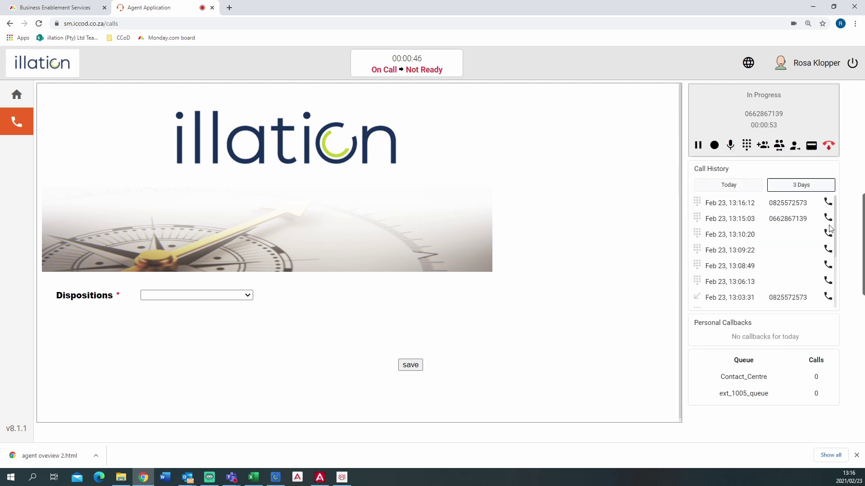
pyautogui.click(698, 145)
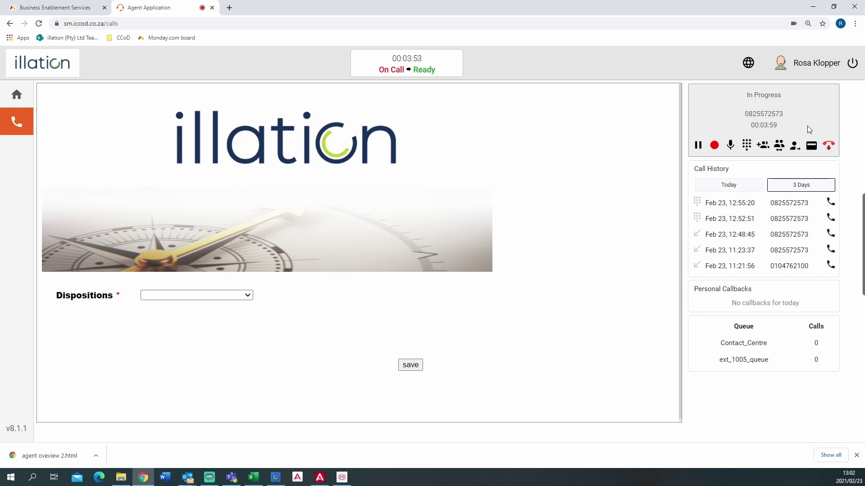
pyautogui.click(827, 148)
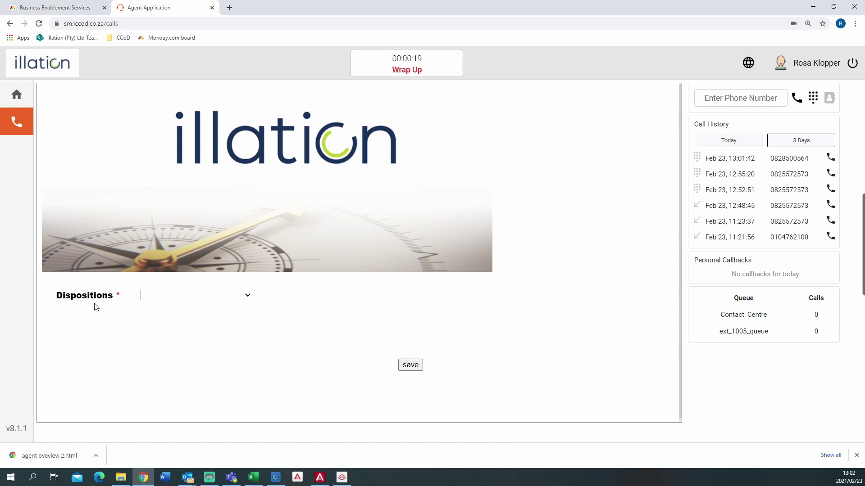
# Choose Manual Dial in the Dispositions dropdown and save the wrap-up.
pyautogui.click(249, 296)
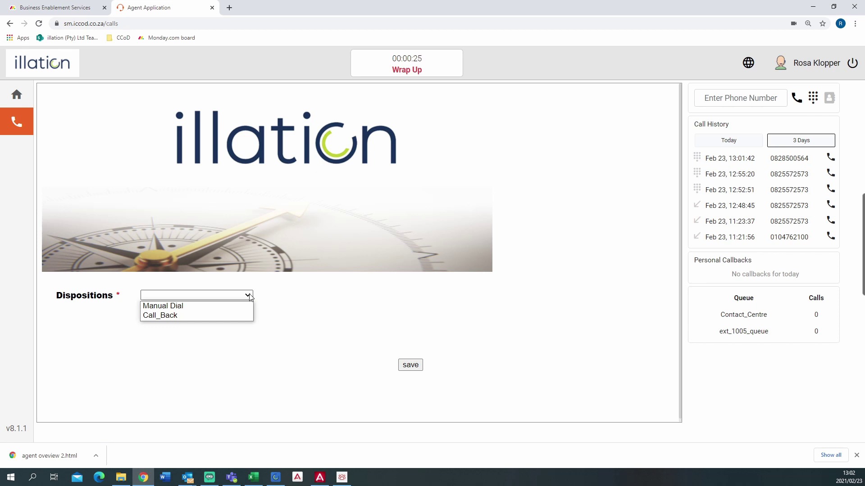
pyautogui.click(188, 307)
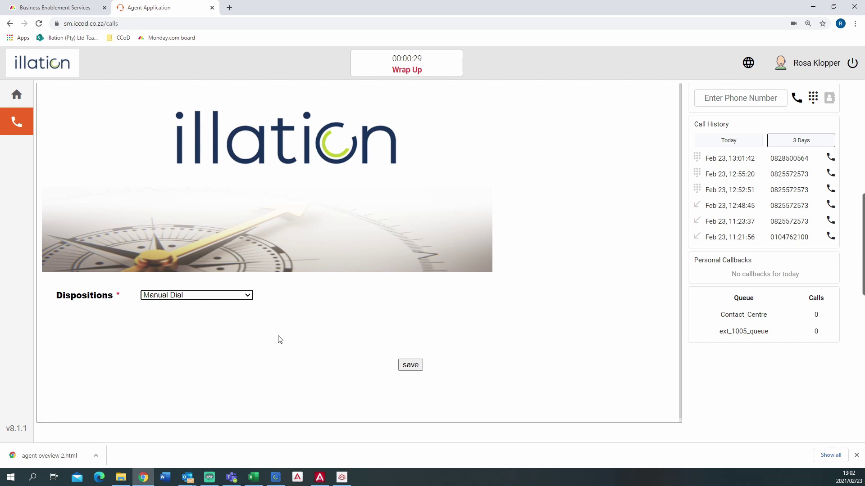
pyautogui.click(407, 367)
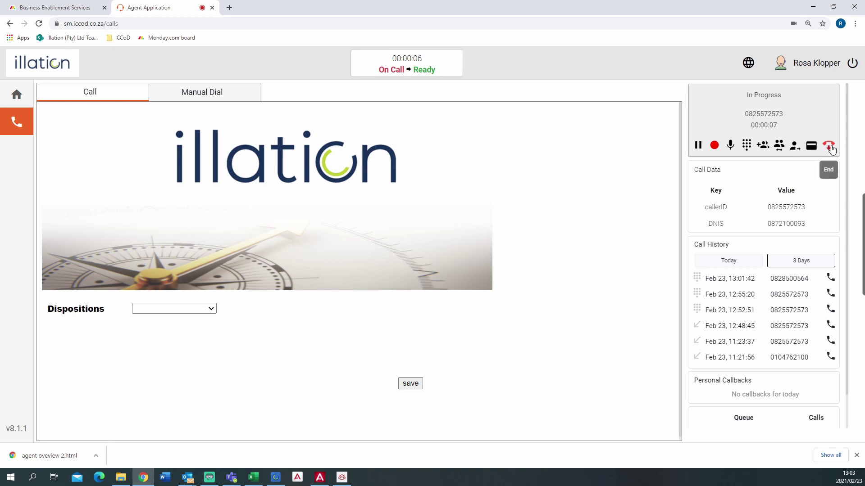
# Hang up the incoming call and save its disposition as New Dispute.
pyautogui.click(830, 146)
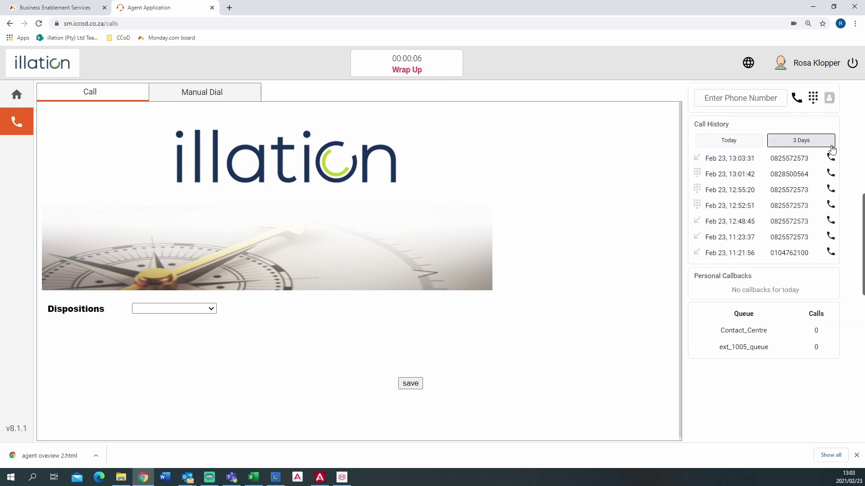
pyautogui.click(212, 310)
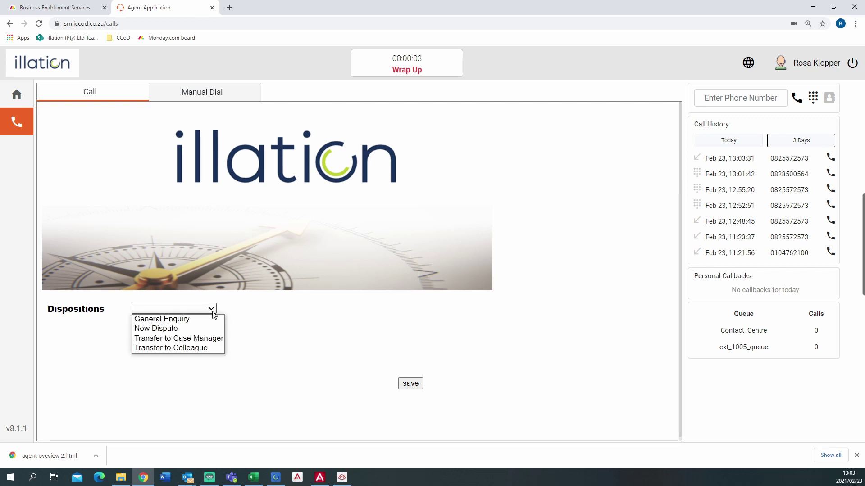
pyautogui.click(183, 331)
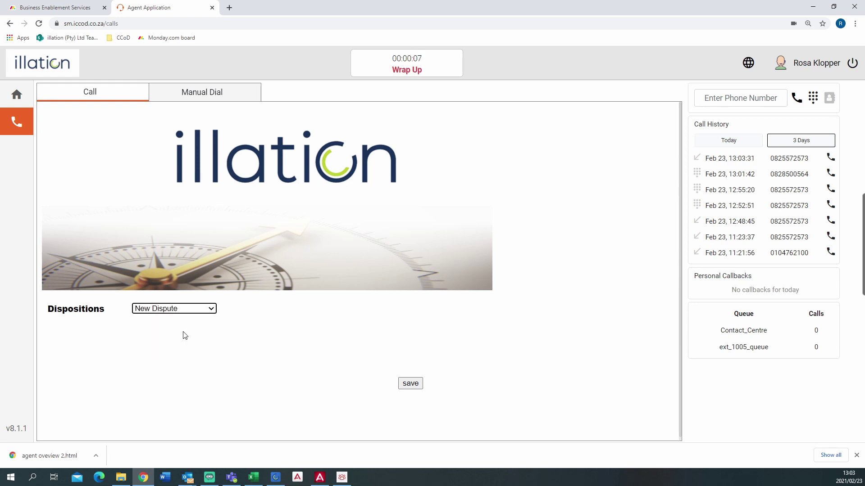
pyautogui.click(417, 387)
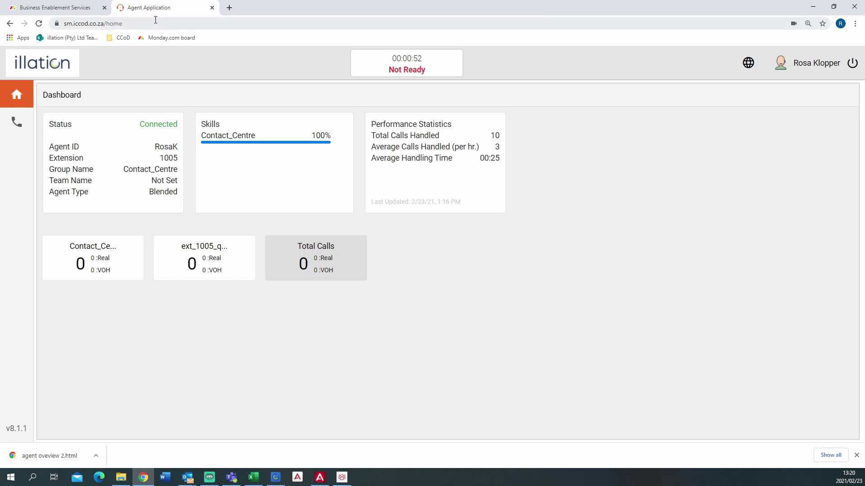
# Bookmark the Agent Application page as 'illation agent training' in the CCoD folder.
pyautogui.click(823, 24)
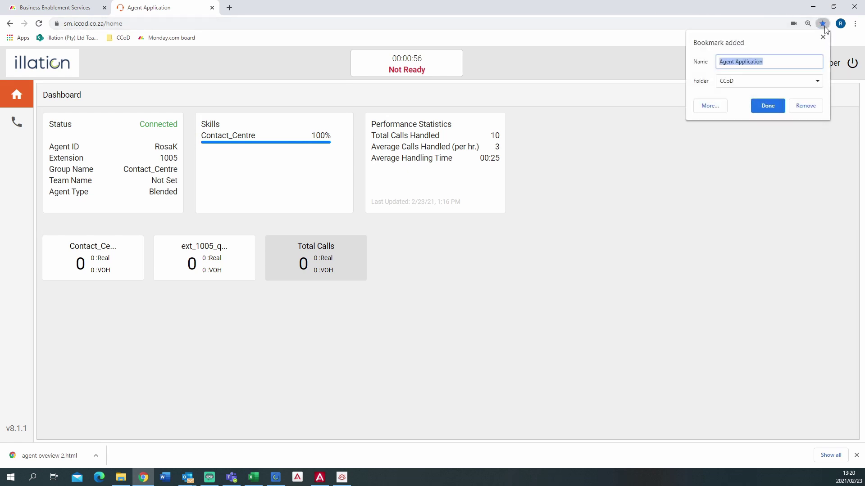
pyautogui.write('illation agent training')
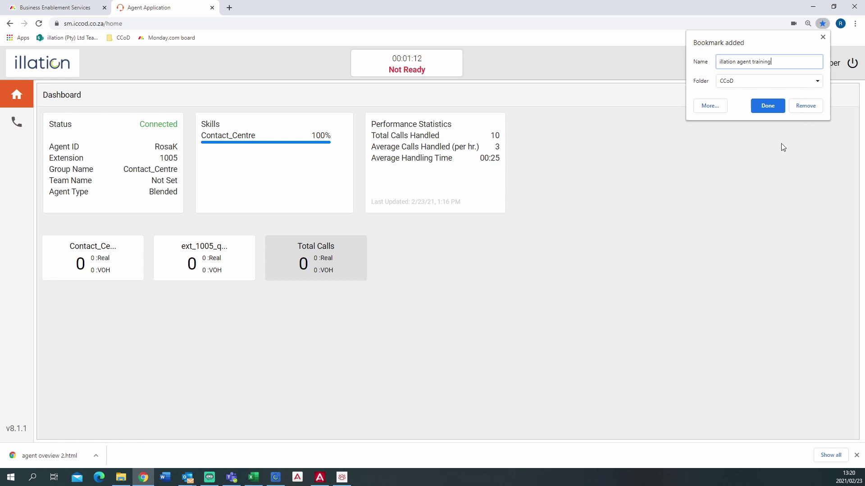
pyautogui.click(768, 106)
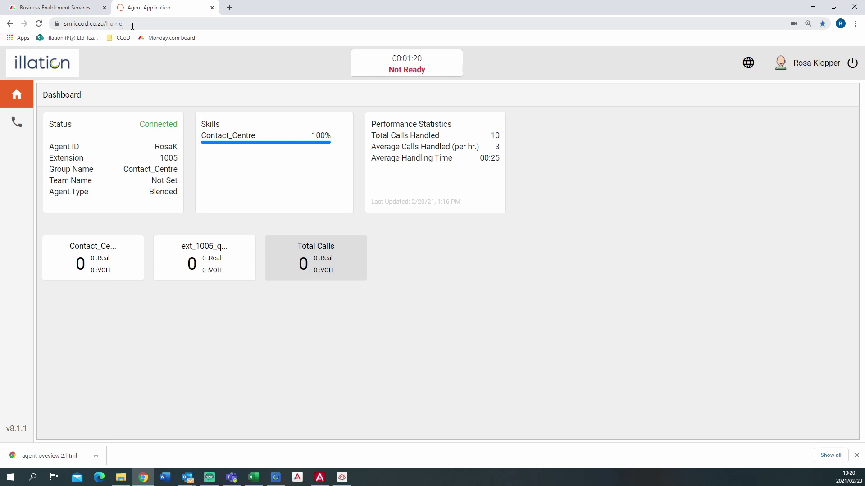
pyautogui.click(110, 41)
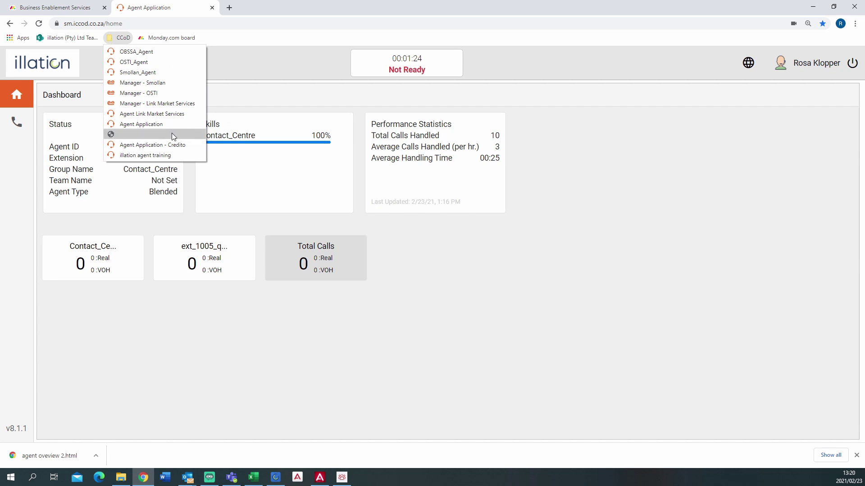
pyautogui.rightClick(152, 155)
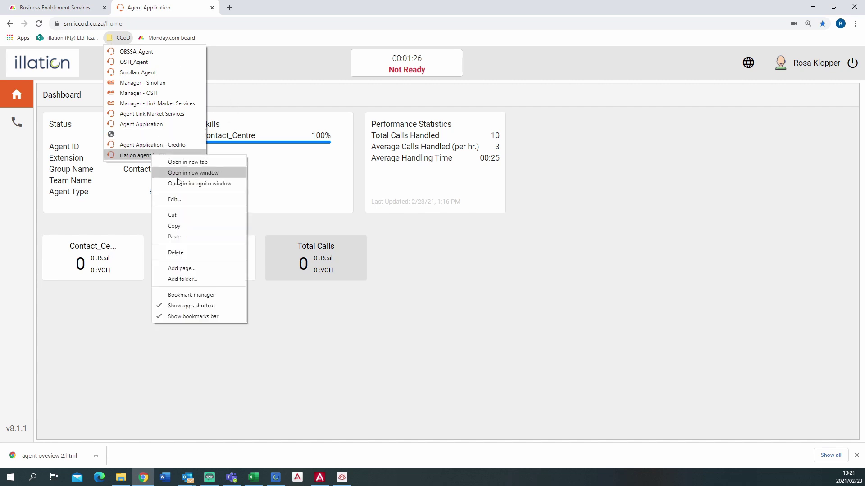
pyautogui.click(174, 199)
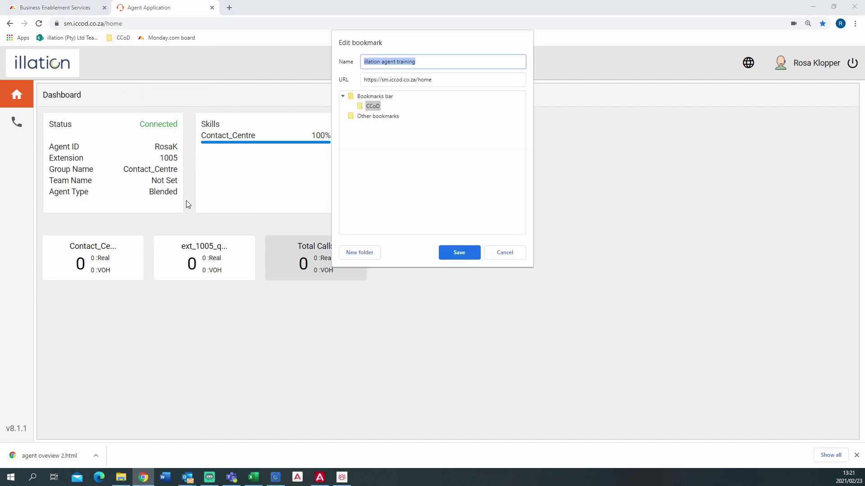
pyautogui.click(442, 80)
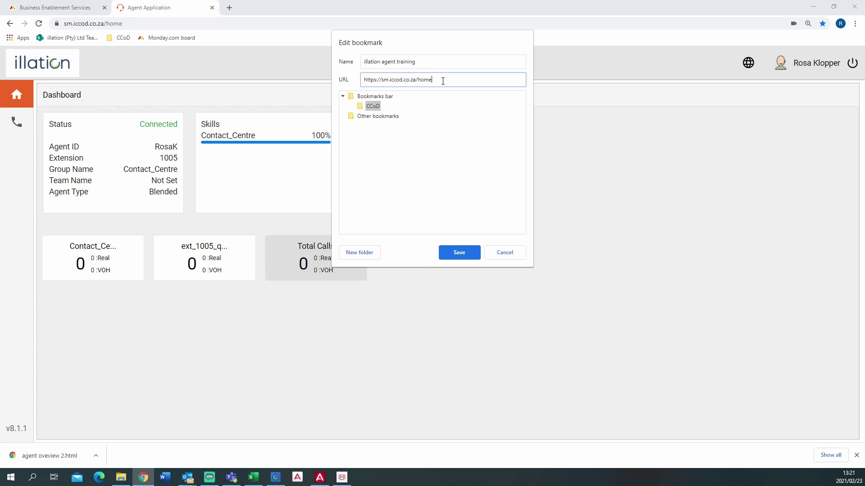
pyautogui.press('BackSpace')
pyautogui.press('BackSpace')
pyautogui.press('BackSpace')
pyautogui.press('BackSpace')
pyautogui.write('?illation')
pyautogui.click(458, 255)
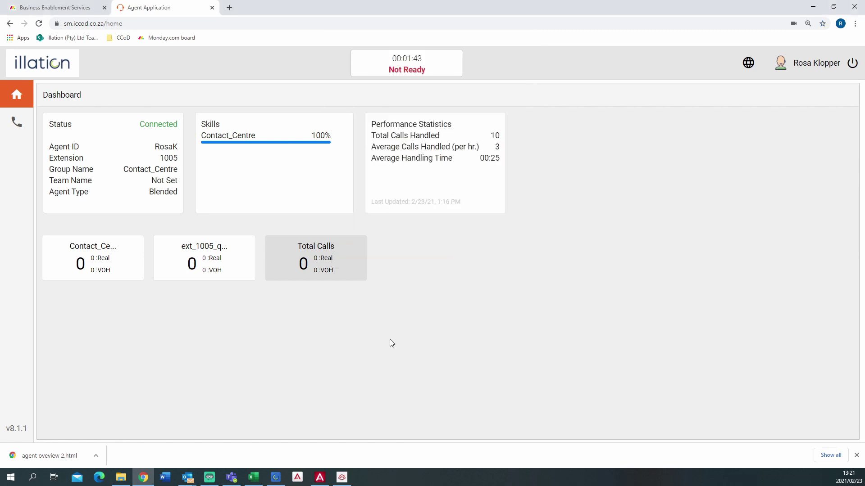
pyautogui.click(112, 40)
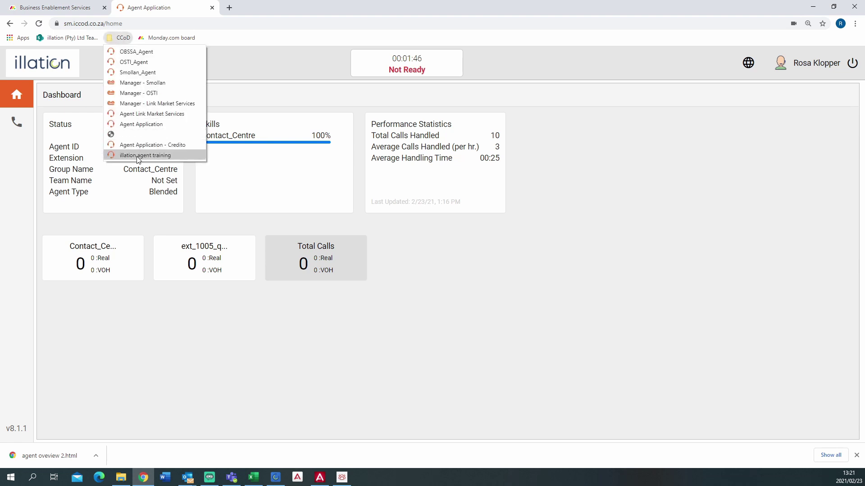
pyautogui.click(669, 229)
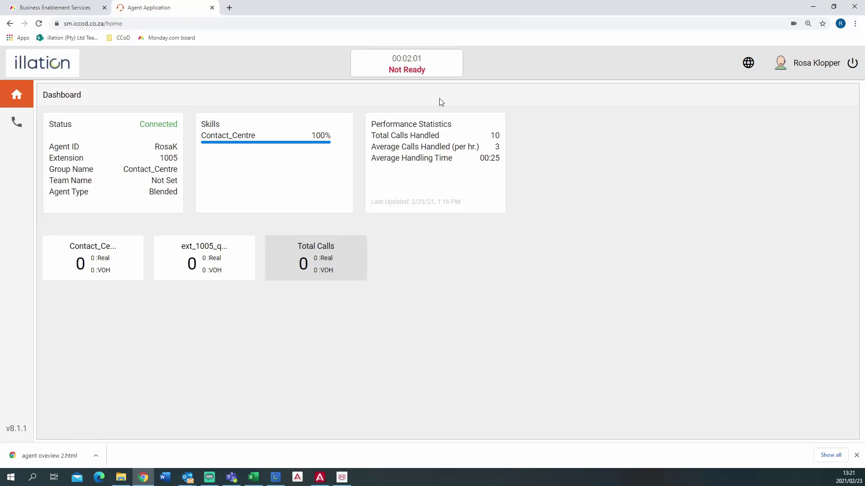
# Log out of the agent application with the power button and confirm the logout warning.
pyautogui.click(852, 64)
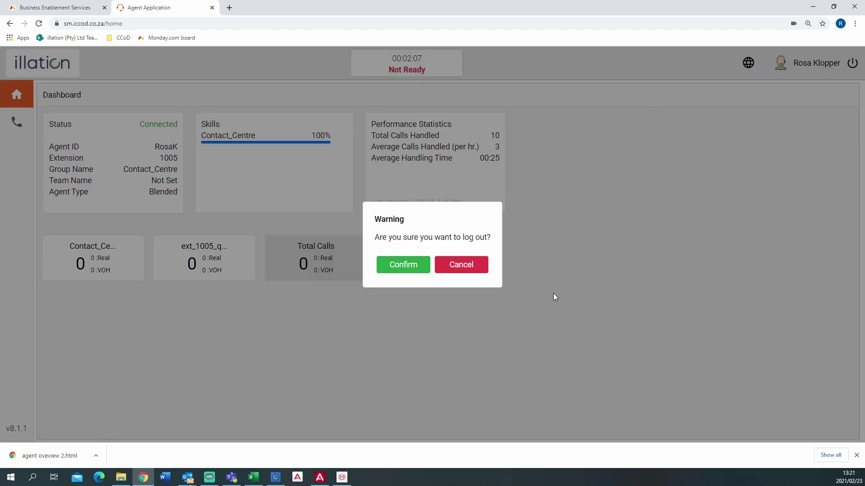
pyautogui.click(408, 267)
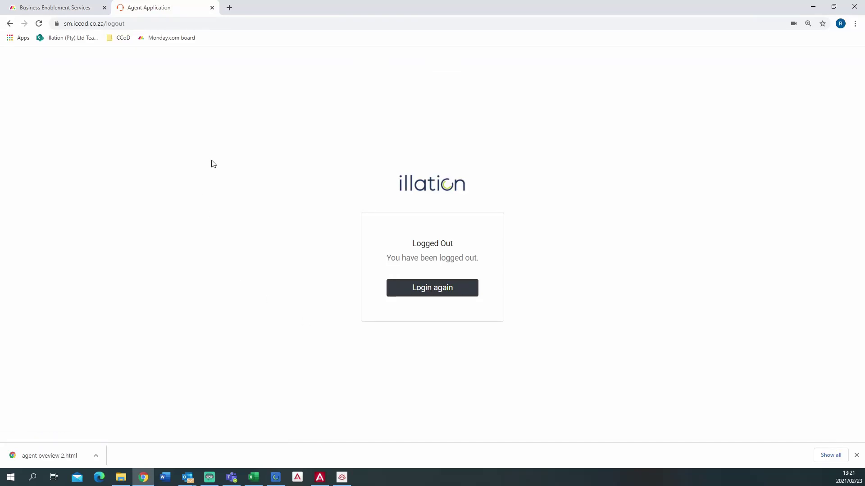